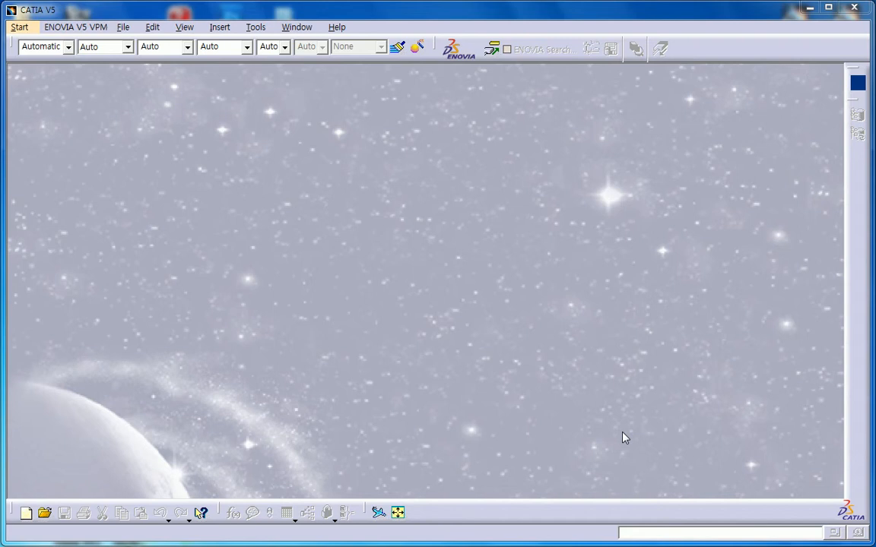
# Create a new part document named Parameter Test.
pyautogui.click(122, 28)
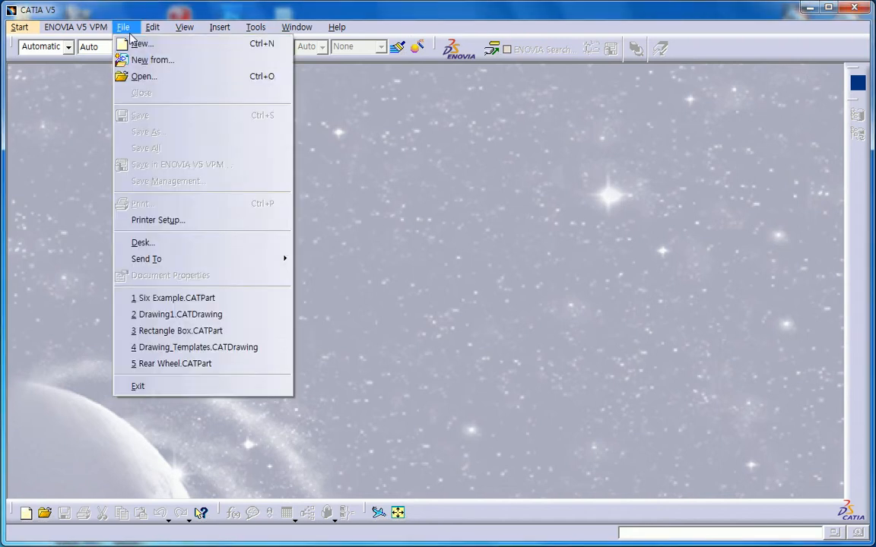
pyautogui.click(136, 43)
pyautogui.press('p')
pyautogui.click(631, 411)
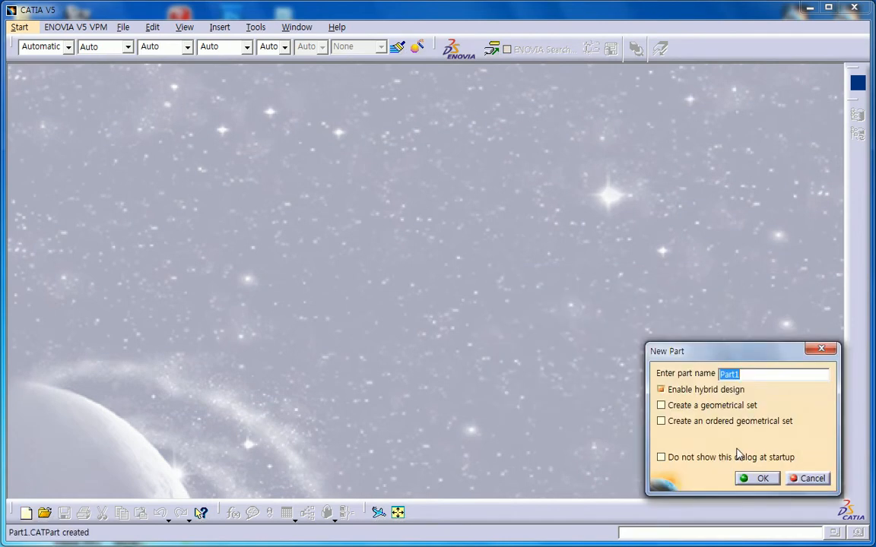
pyautogui.write('Parameter Test')
pyautogui.press('Return')
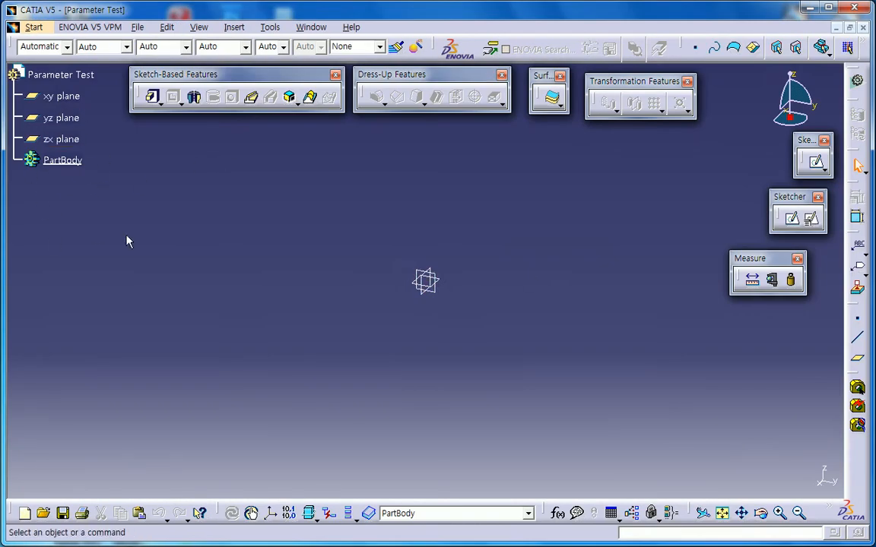
# Add a single-value parameter of type Length through the Formulas dialog without appending it to the current Part Body.
pyautogui.click(558, 515)
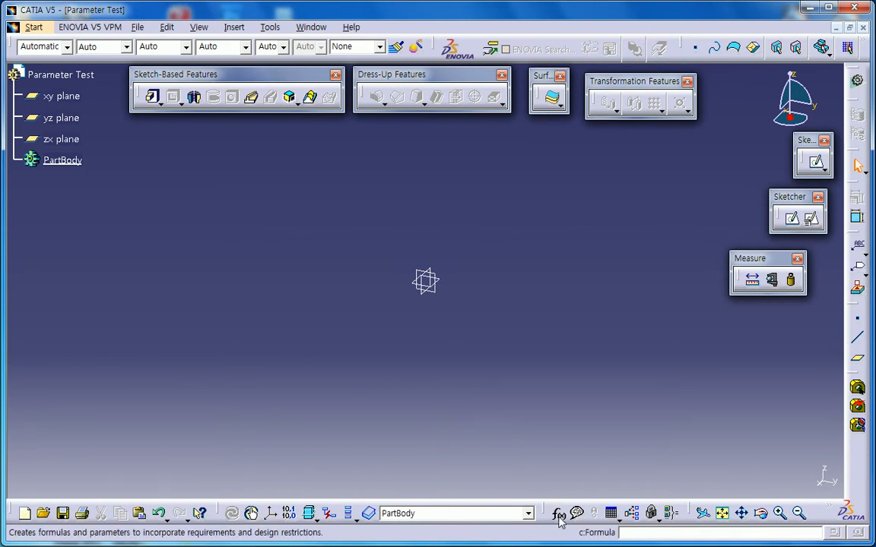
pyautogui.click(61, 141)
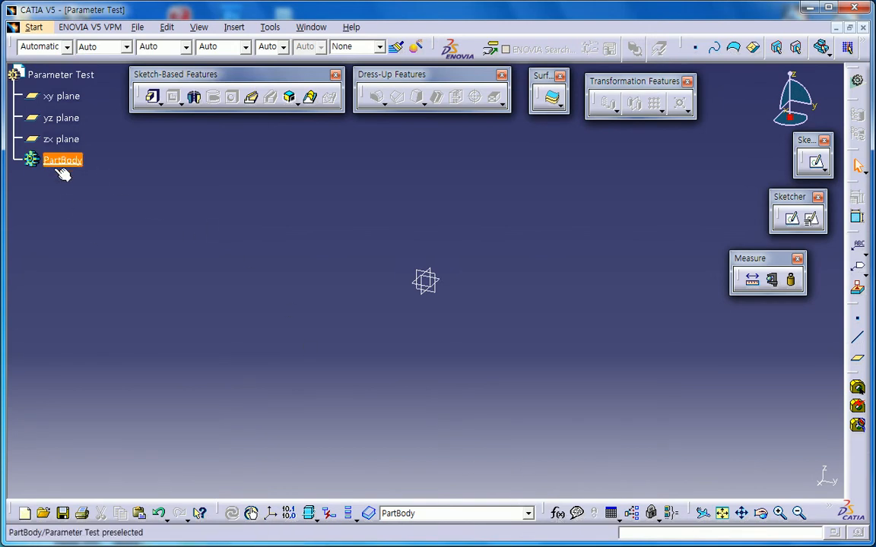
pyautogui.click(558, 513)
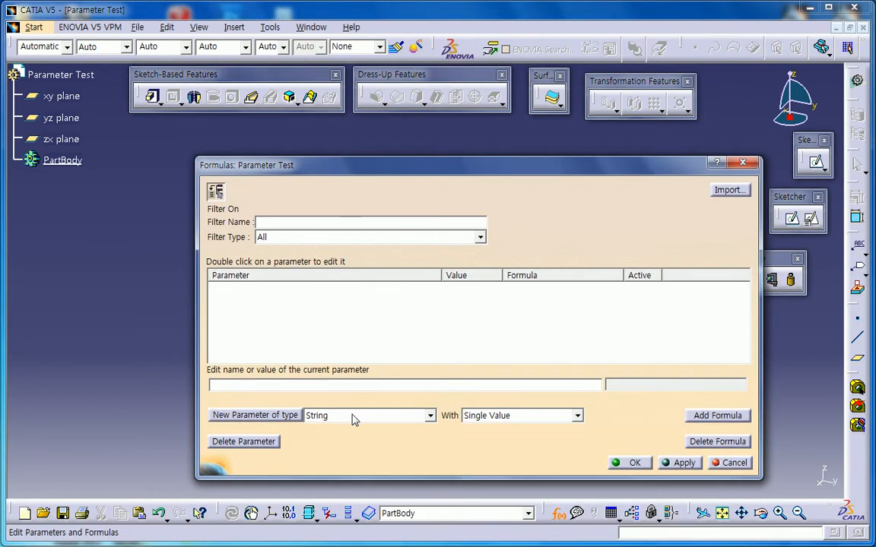
pyautogui.click(348, 416)
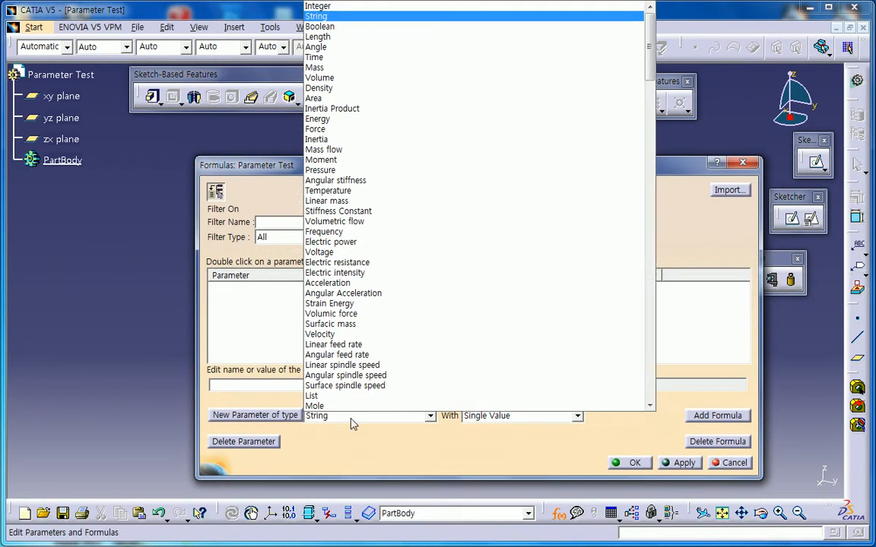
pyautogui.click(326, 43)
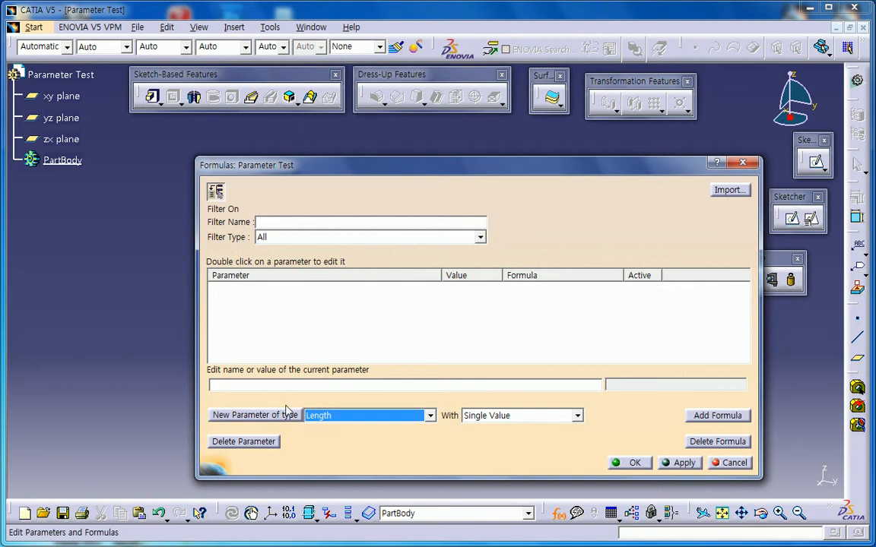
pyautogui.click(255, 415)
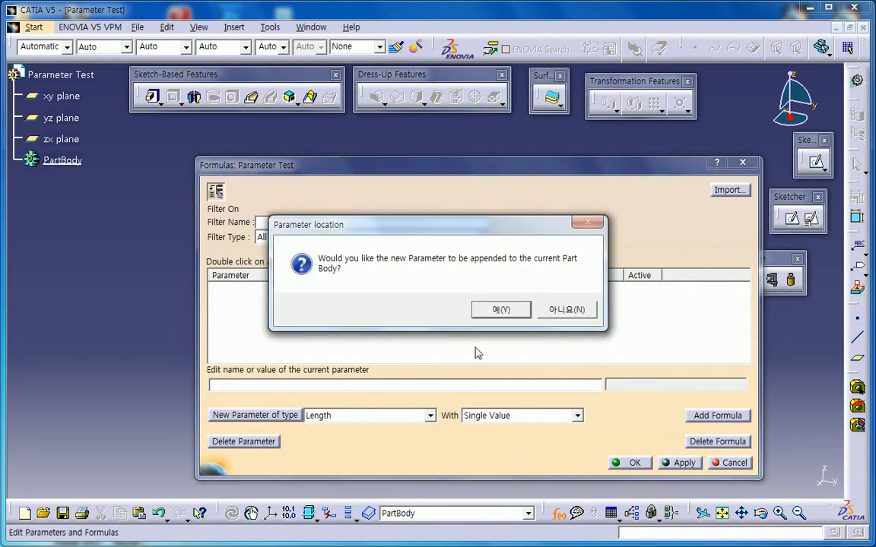
pyautogui.click(563, 310)
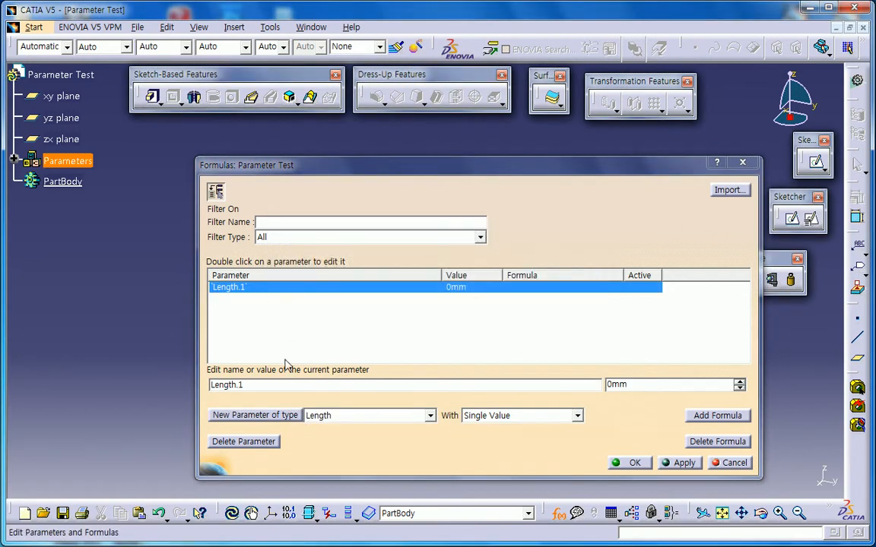
# Expand the Parameters node in the tree, then name the new parameter Length and set it to 100 mm.
pyautogui.click(14, 161)
pyautogui.doubleClick(227, 385)
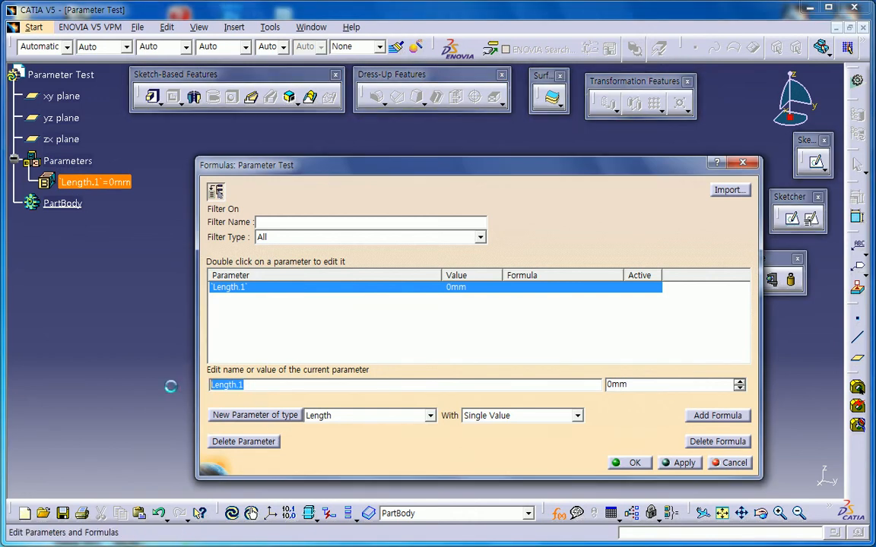
pyautogui.write('Length')
pyautogui.press('Tab')
pyautogui.write('100')
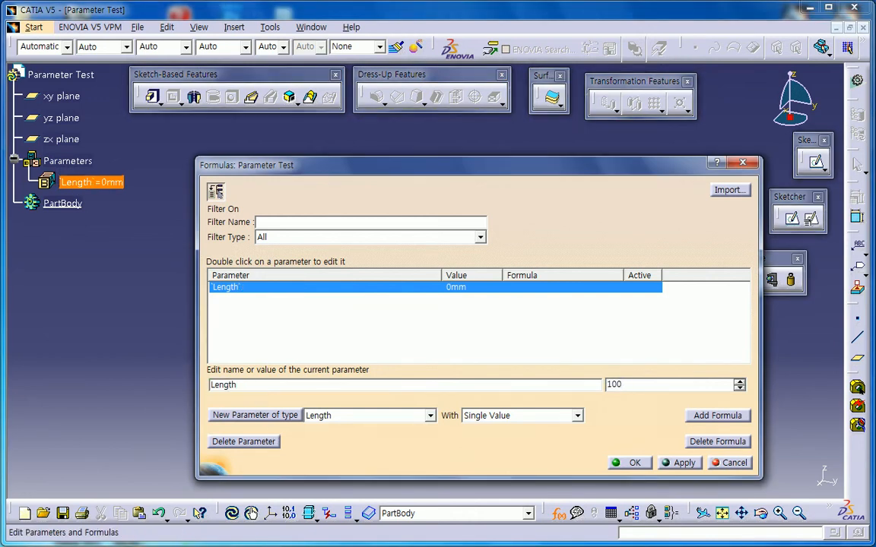
pyautogui.press('Return')
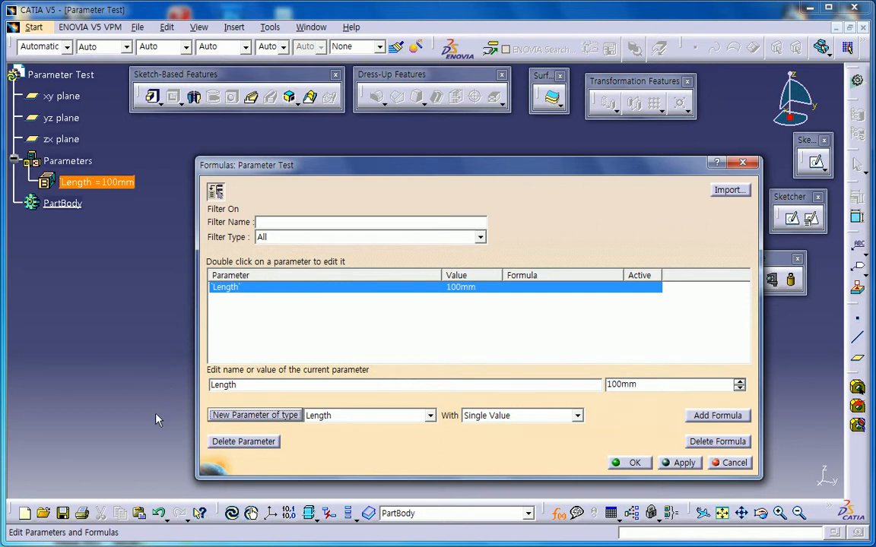
# Add a second Length-type parameter outside the Part Body, named Width, with a value of 50 mm.
pyautogui.click(258, 415)
pyautogui.click(541, 312)
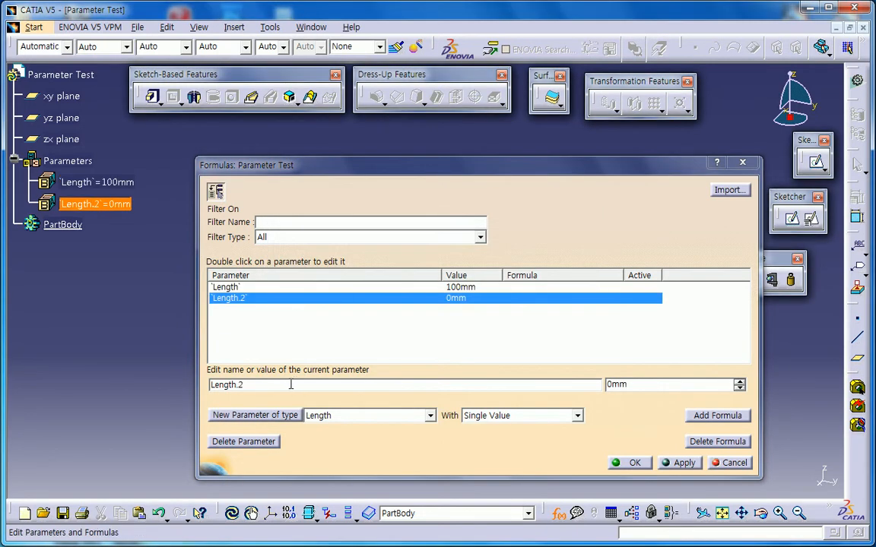
pyautogui.write('Wid')
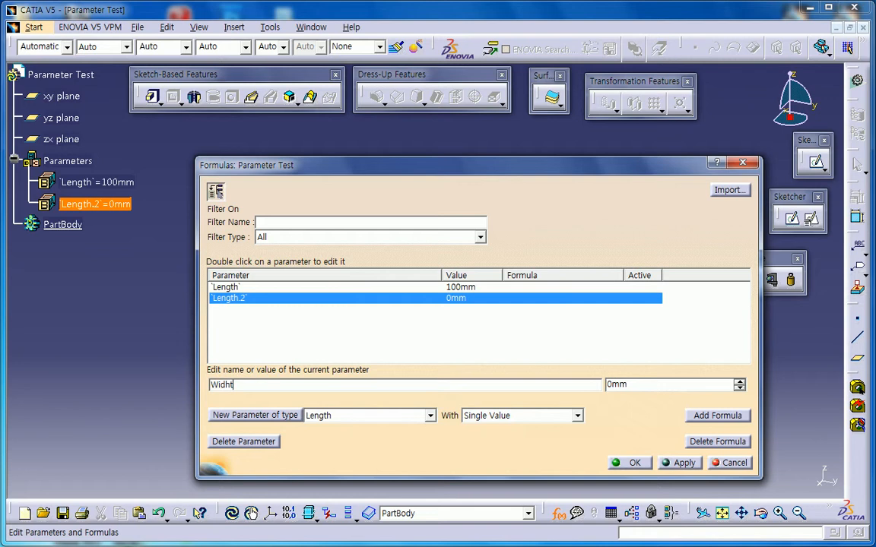
pyautogui.write('th')
pyautogui.press('Tab')
pyautogui.write('50')
pyautogui.press('Return')
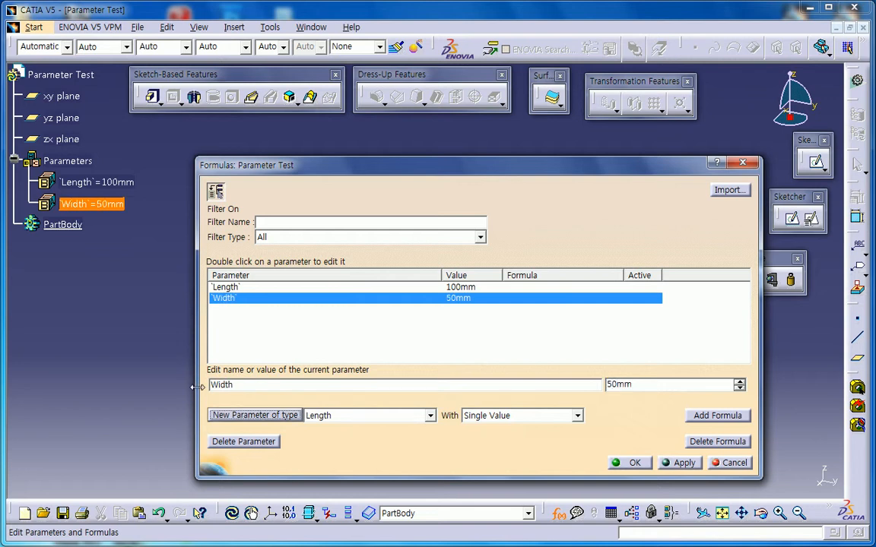
# Add a third Length-type parameter outside the Part Body, named Height, with a value of 70 mm, and accept the parameters.
pyautogui.click(258, 416)
pyautogui.click(564, 307)
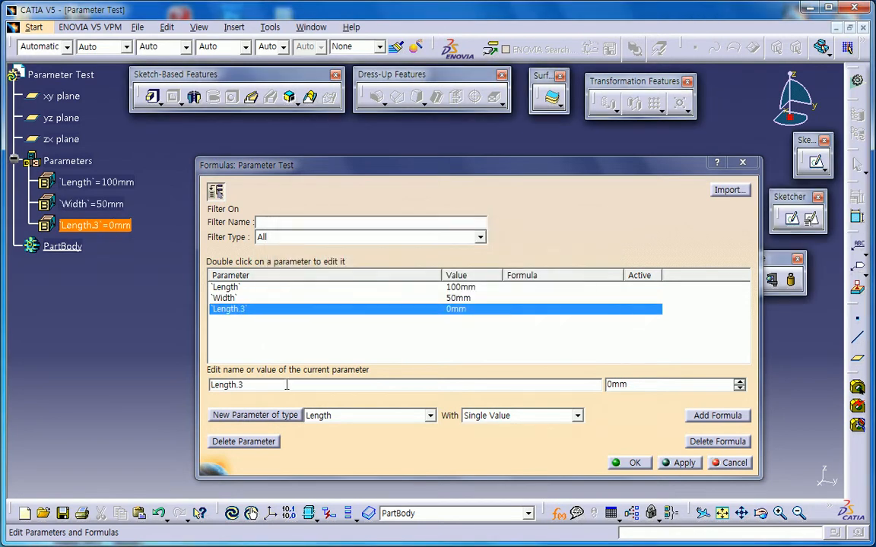
pyautogui.doubleClick(292, 384)
pyautogui.write('Heig')
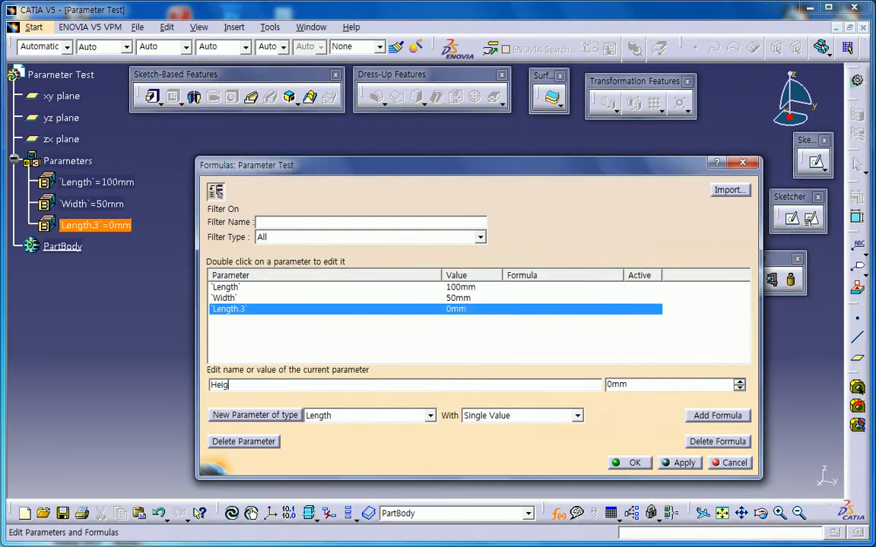
pyautogui.write('ht')
pyautogui.press('Tab')
pyautogui.write('70')
pyautogui.press('Tab')
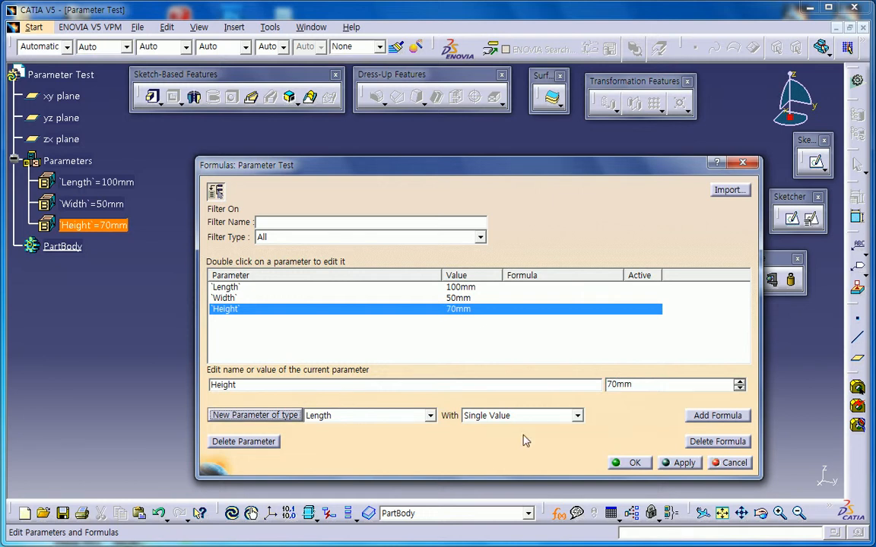
pyautogui.click(627, 466)
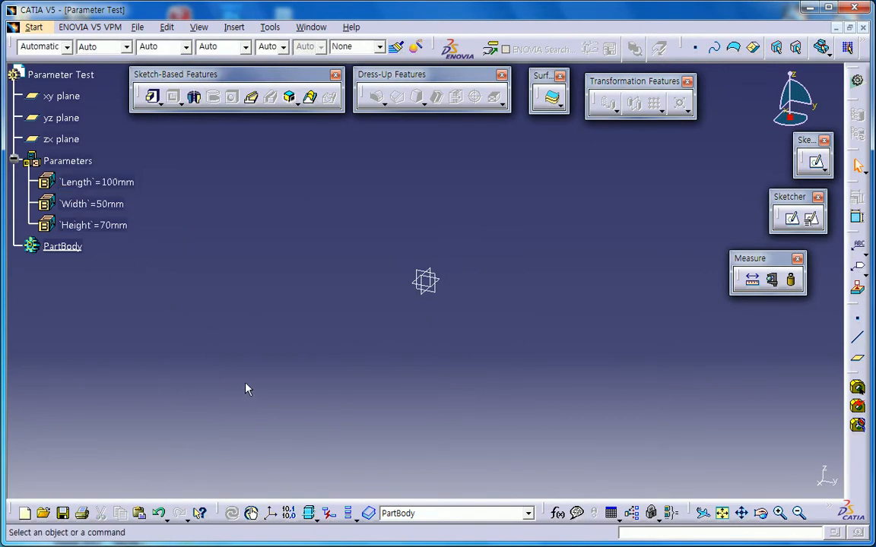
# Add a fourth Length-type parameter outside the Part Body and name it Sum.
pyautogui.click(557, 513)
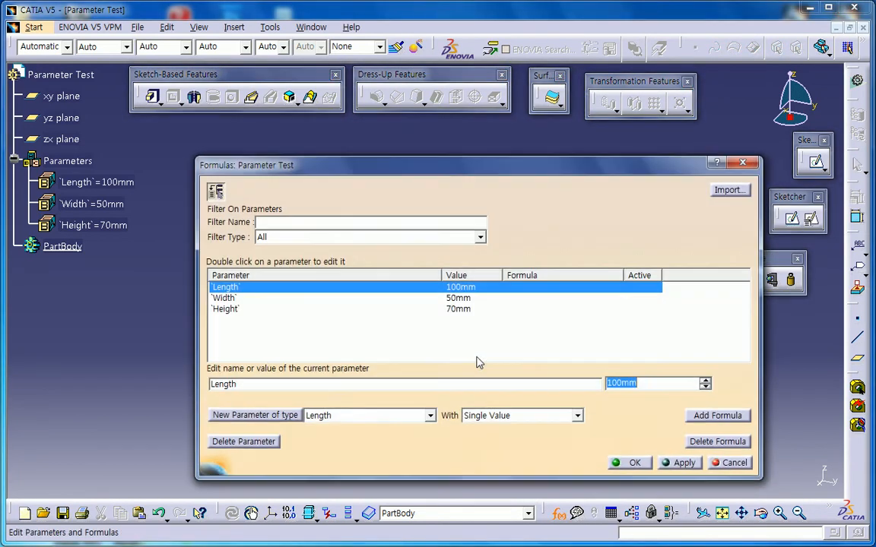
pyautogui.click(278, 416)
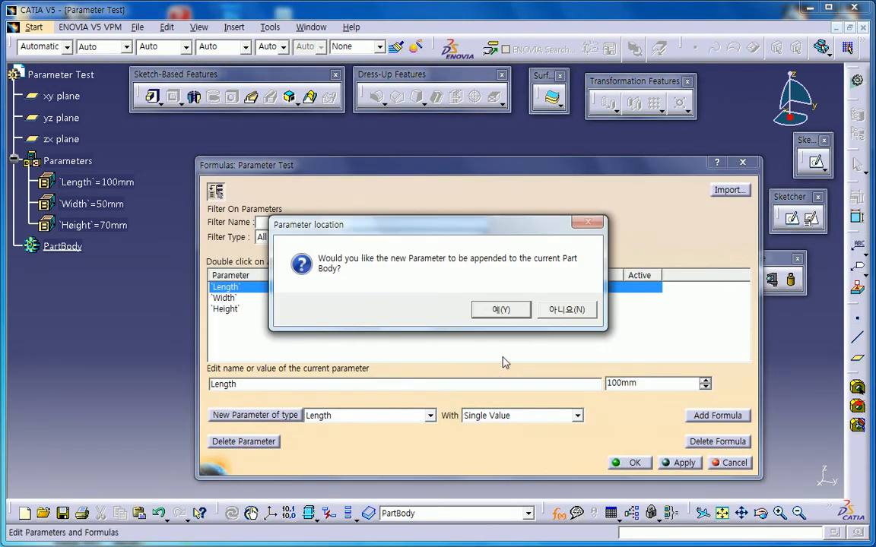
pyautogui.click(562, 308)
pyautogui.doubleClick(257, 388)
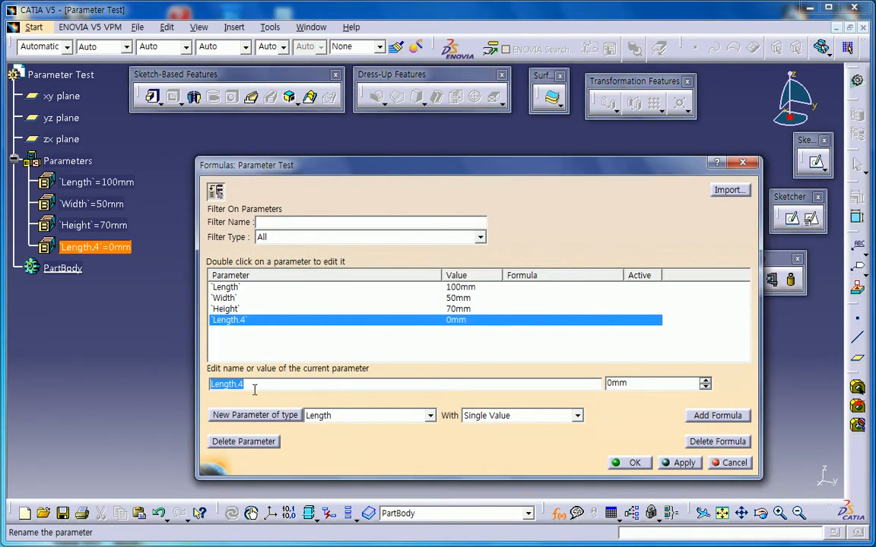
pyautogui.write('Sum')
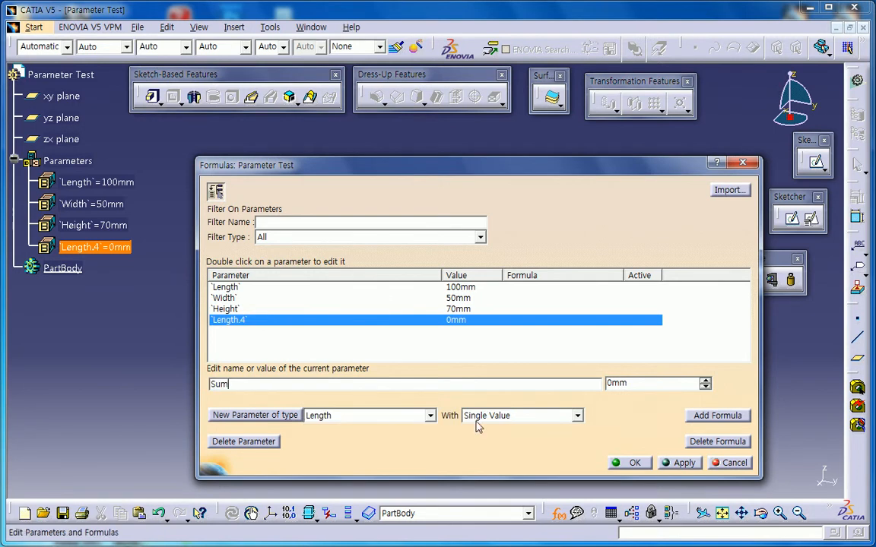
# Give Sum the formula Length + Width + Height outside the Part Body with updating at global update, and expand Relations in the tree.
pyautogui.click(717, 416)
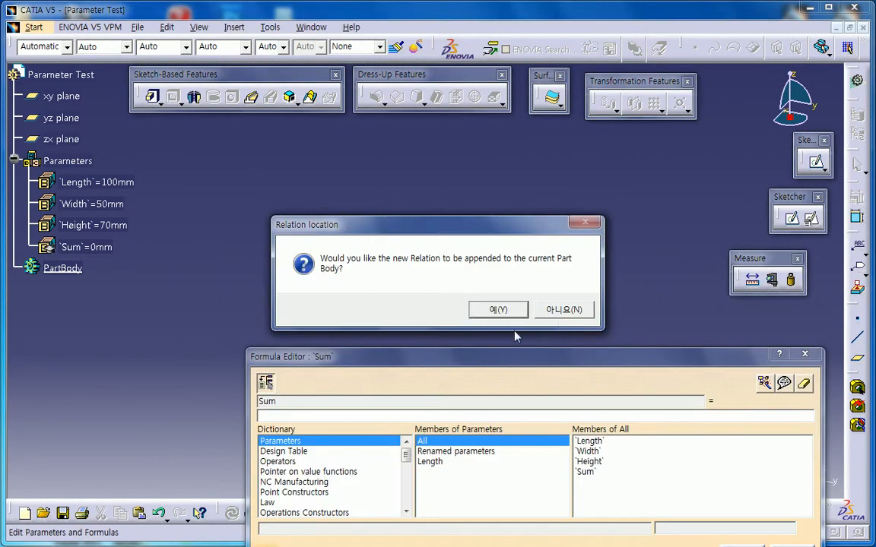
pyautogui.click(565, 311)
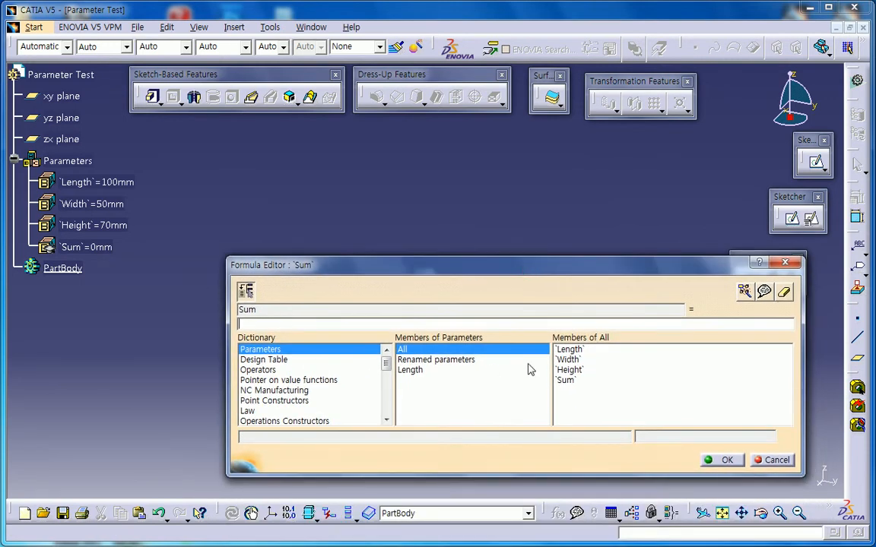
pyautogui.doubleClick(568, 350)
pyautogui.write('+')
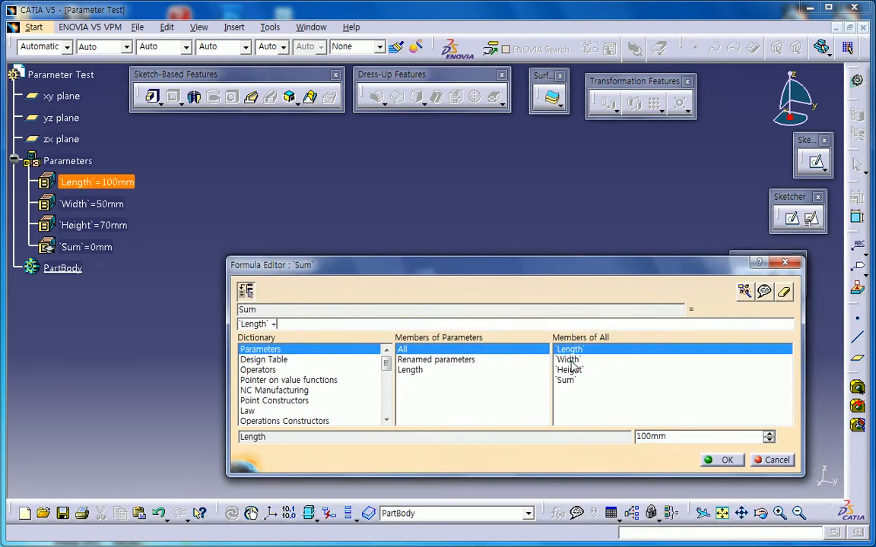
pyautogui.doubleClick(568, 360)
pyautogui.write('+')
pyautogui.doubleClick(568, 369)
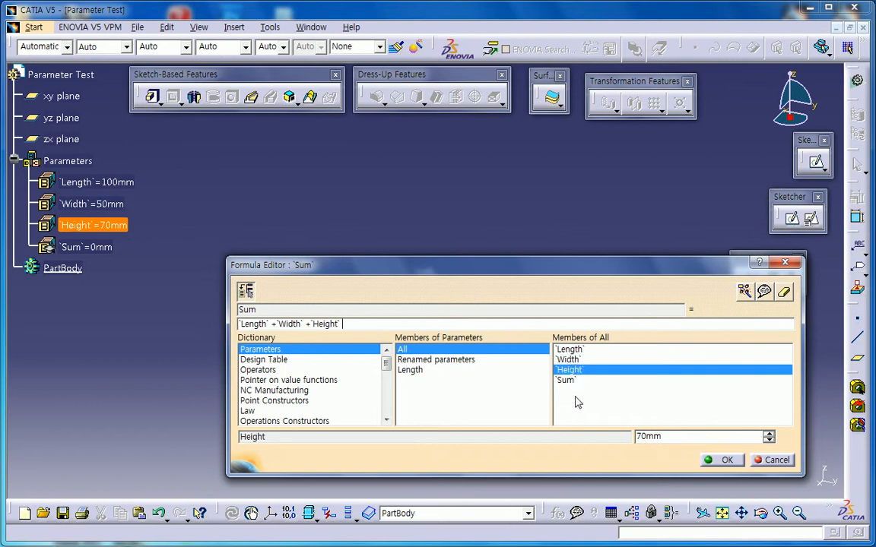
pyautogui.click(721, 460)
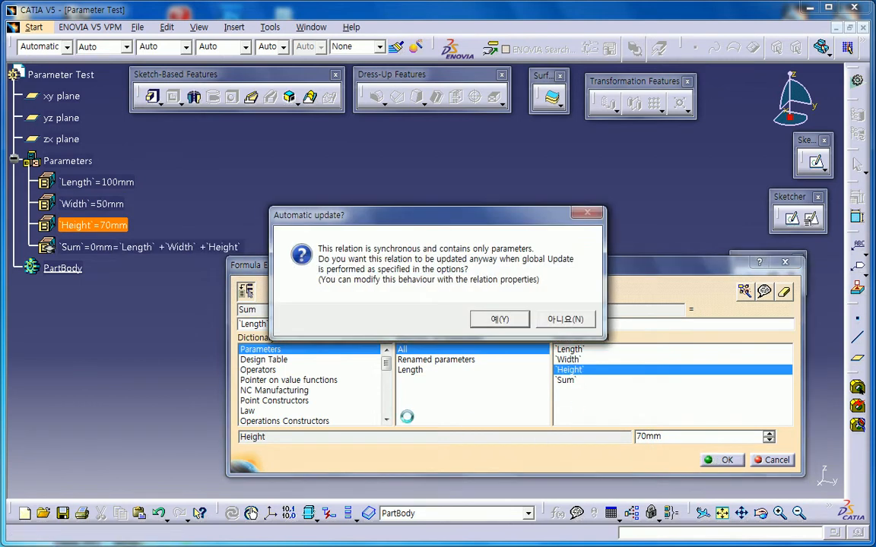
pyautogui.click(499, 319)
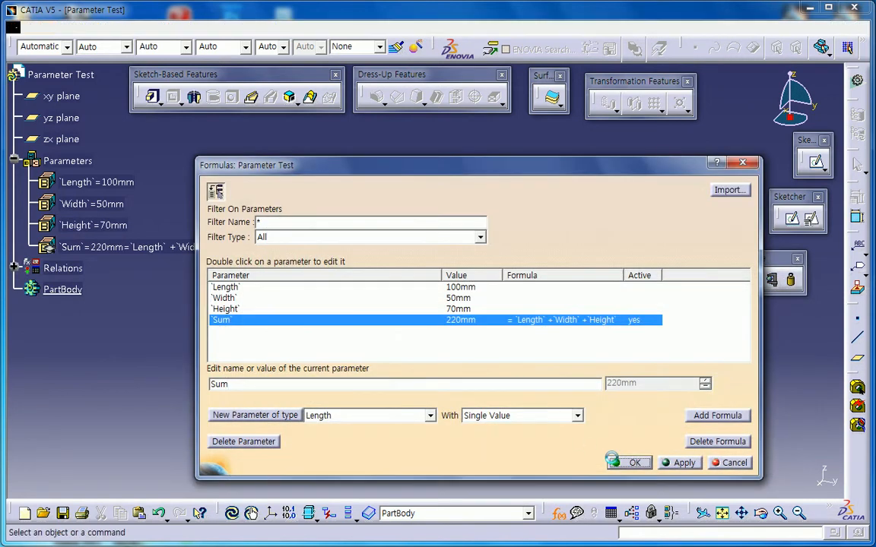
pyautogui.click(621, 461)
pyautogui.click(14, 268)
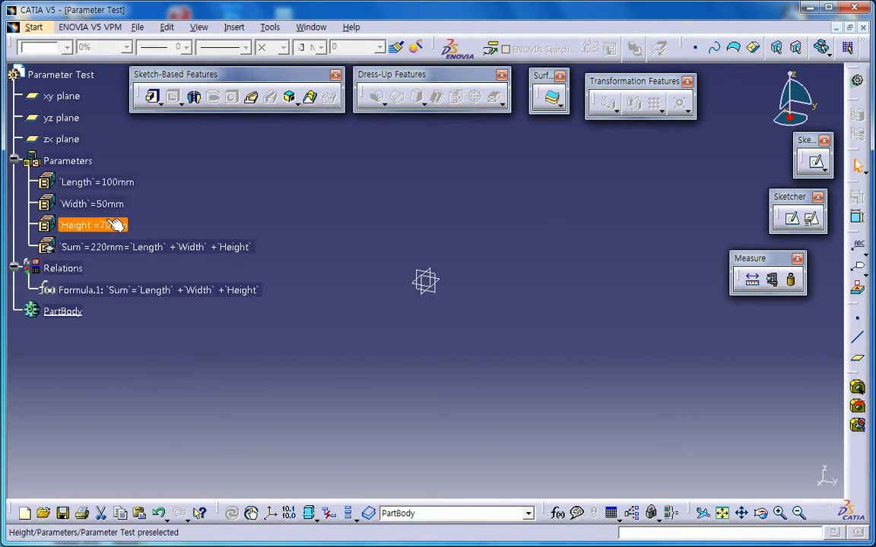
# Set the Width parameter to 66 mm to test the Sum formula.
pyautogui.click(118, 288)
pyautogui.click(253, 275)
pyautogui.click(106, 204)
pyautogui.doubleClick(106, 204)
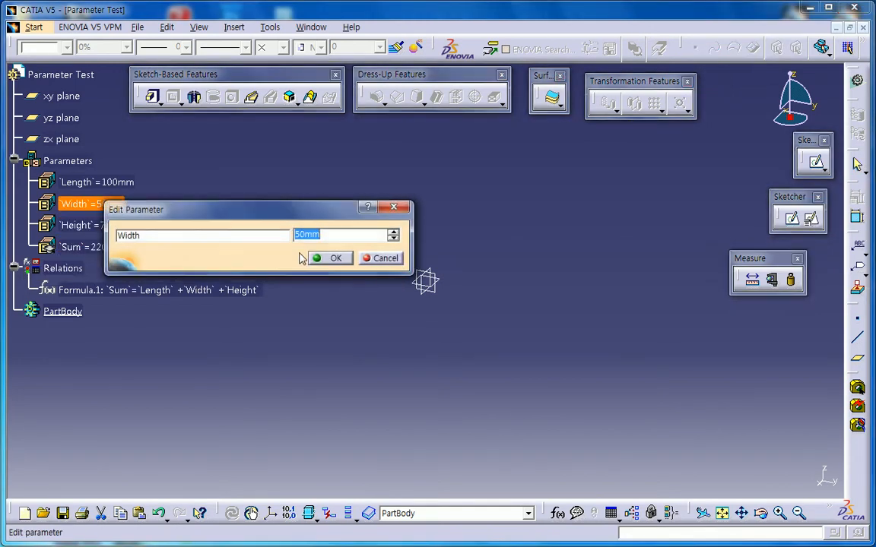
pyautogui.write('66')
pyautogui.moveTo(228, 209); pyautogui.dragTo(335, 201)
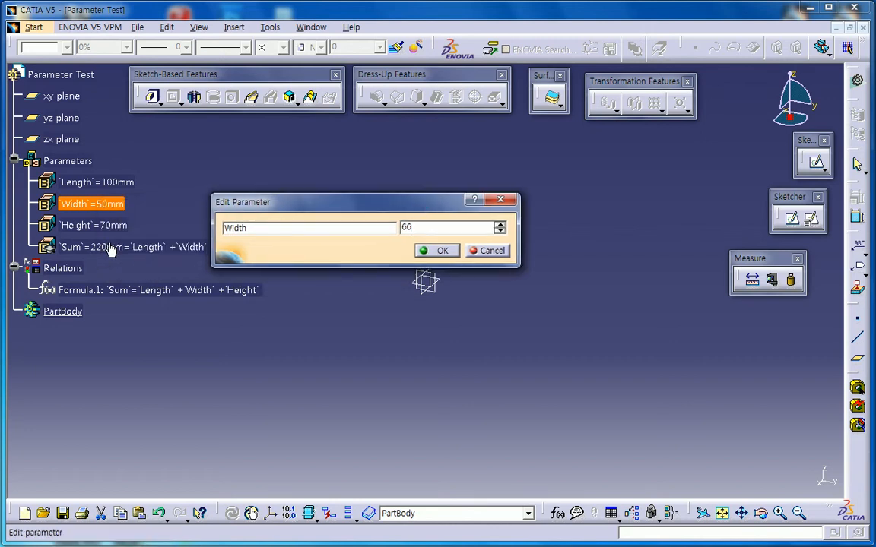
pyautogui.press('Return')
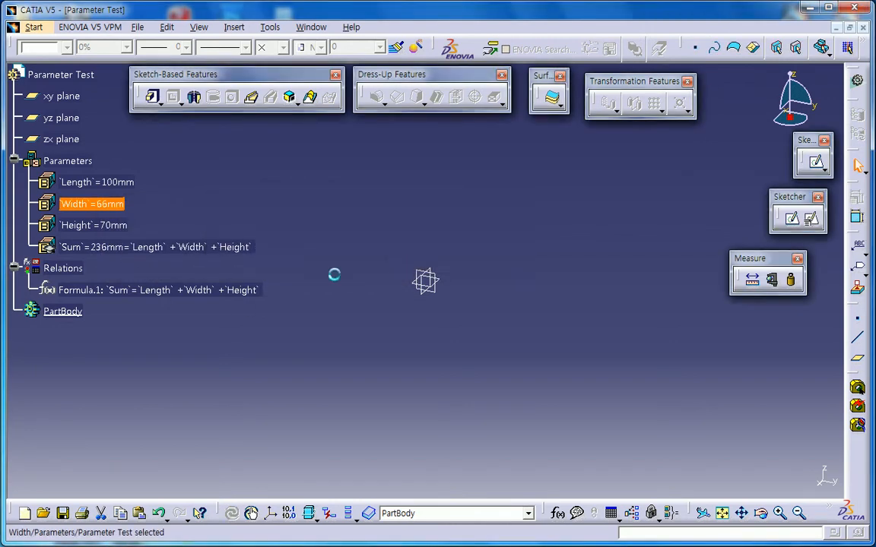
pyautogui.click(113, 248)
pyautogui.click(241, 208)
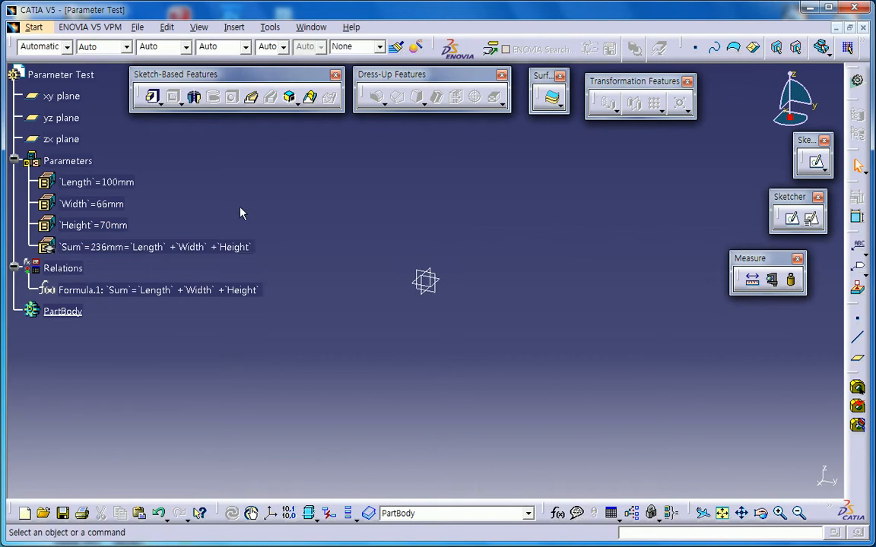
# Try to move the Height parameter to a different position directly in the Parameters branch of the tree.
pyautogui.click(120, 228)
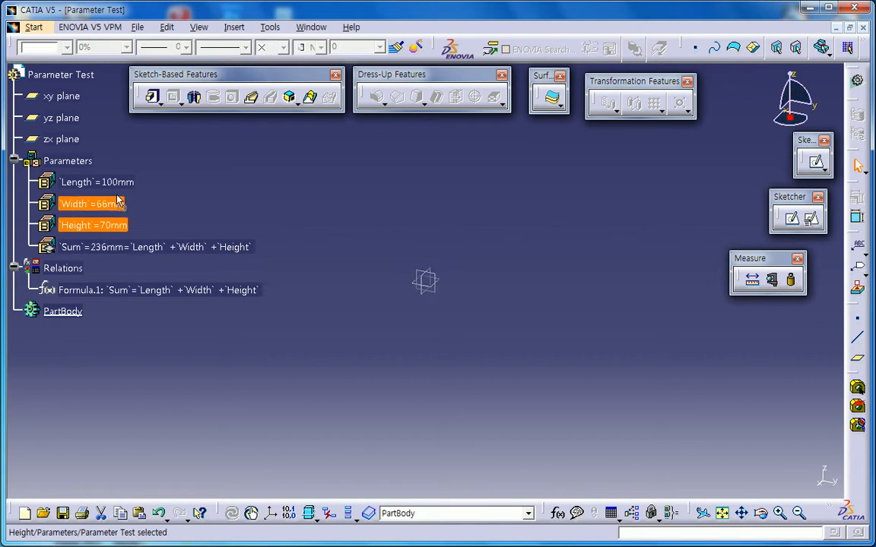
pyautogui.moveTo(112, 226); pyautogui.dragTo(214, 236)
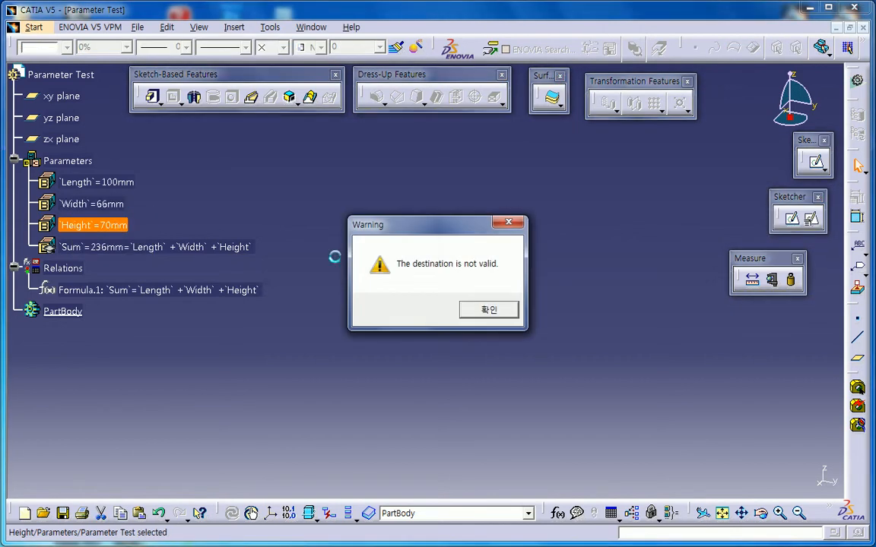
pyautogui.click(489, 309)
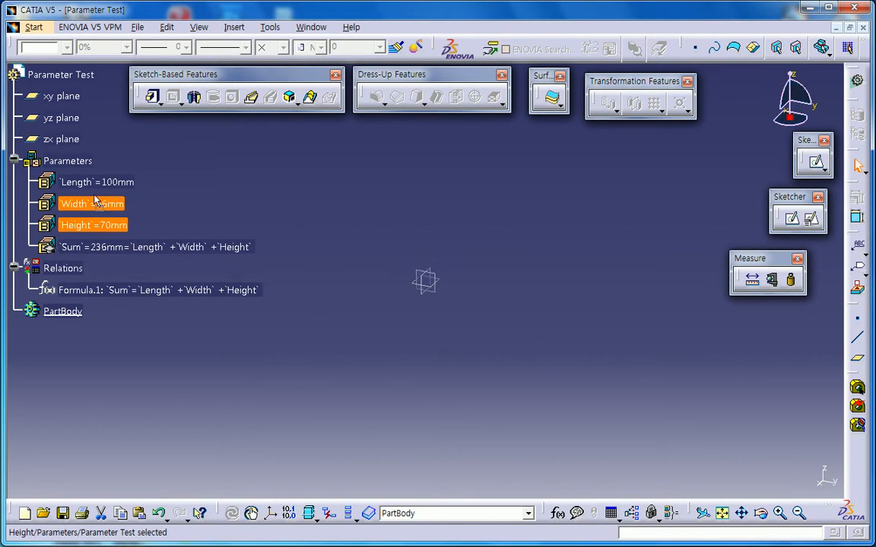
pyautogui.moveTo(101, 209); pyautogui.dragTo(76, 161)
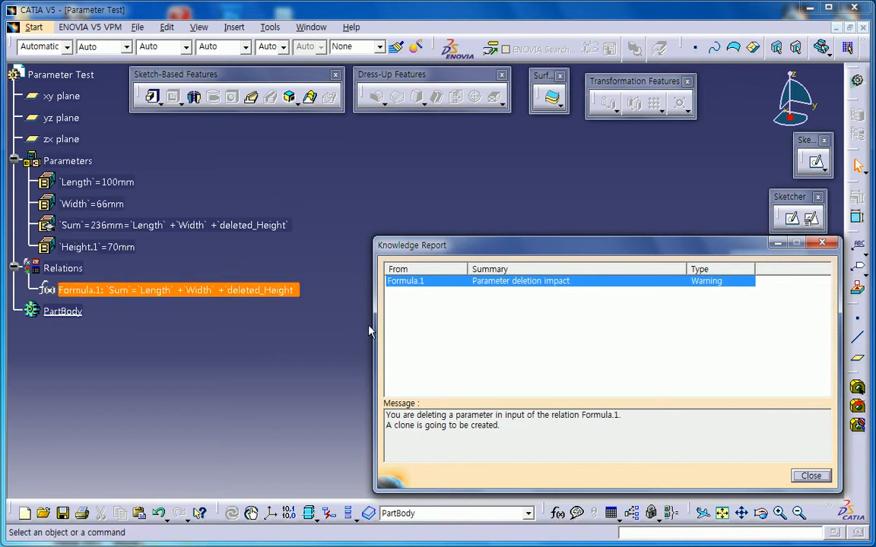
pyautogui.click(810, 476)
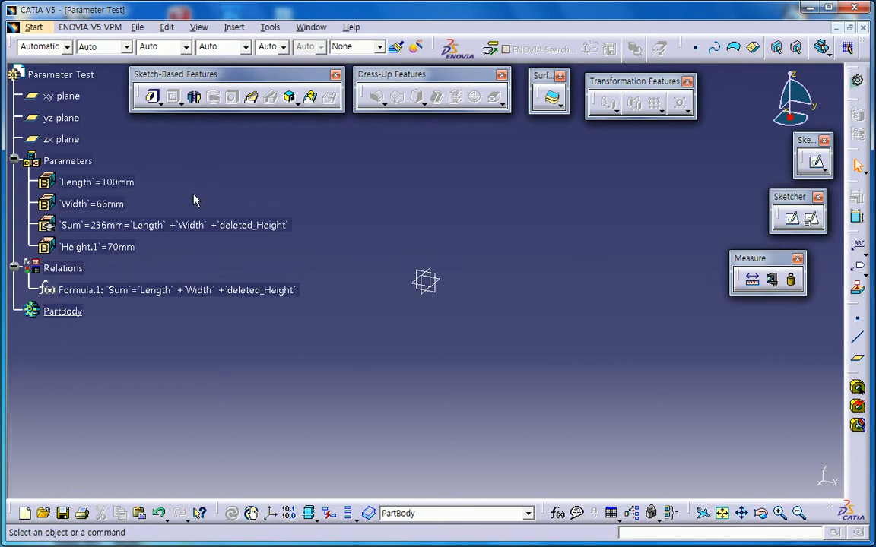
# Undo the Height parameter's move in the tree.
pyautogui.click(168, 28)
pyautogui.click(180, 44)
pyautogui.click(168, 27)
pyautogui.click(180, 42)
pyautogui.click(168, 28)
pyautogui.click(180, 43)
pyautogui.click(166, 209)
pyautogui.click(119, 223)
pyautogui.click(197, 224)
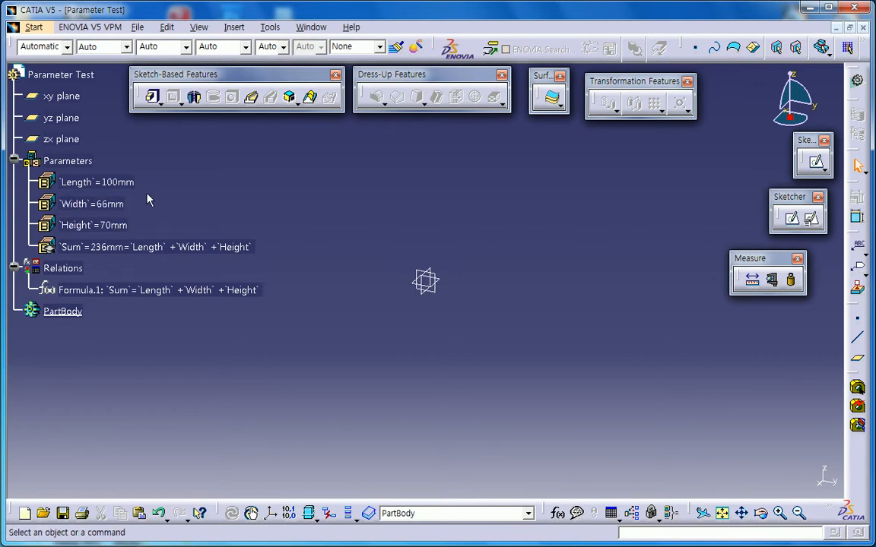
# Reorder the Height parameter so that it comes after Length.
pyautogui.rightClick(100, 229)
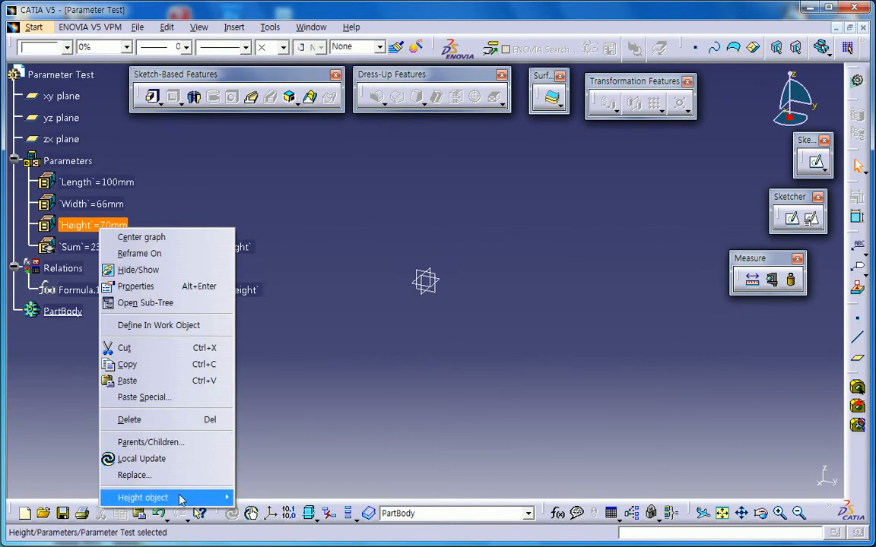
pyautogui.moveTo(181, 500)
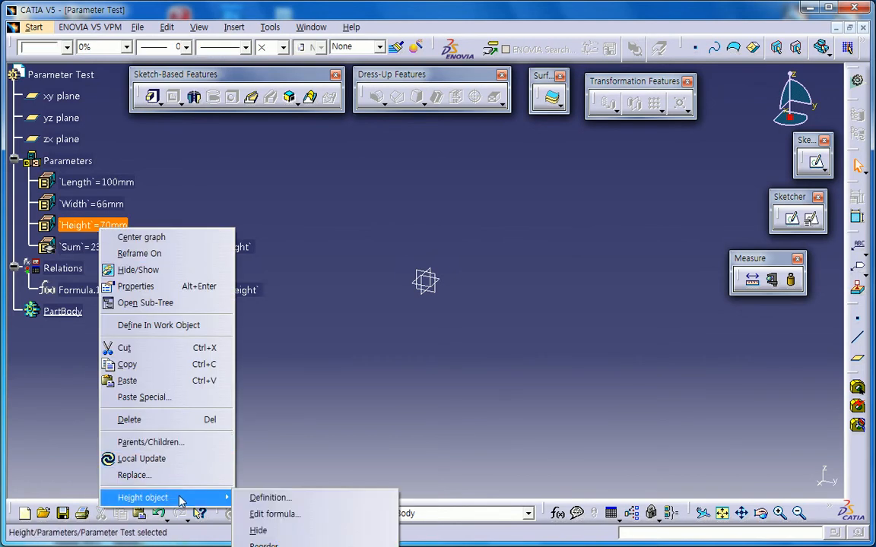
pyautogui.click(273, 544)
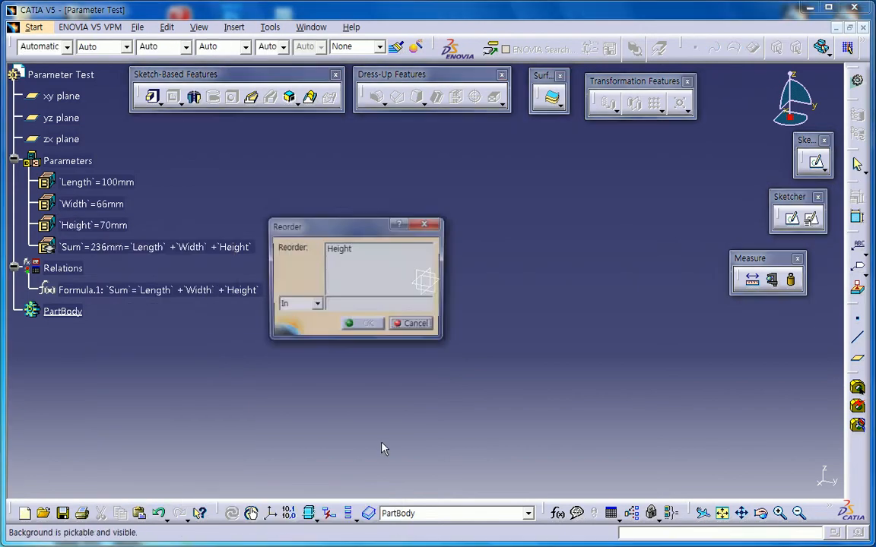
pyautogui.moveTo(366, 232); pyautogui.dragTo(405, 230)
pyautogui.click(355, 303)
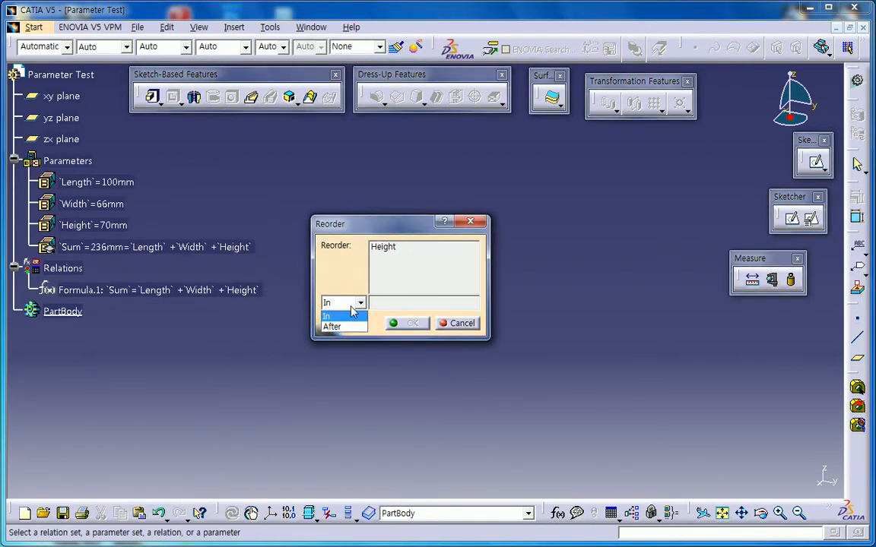
pyautogui.click(349, 327)
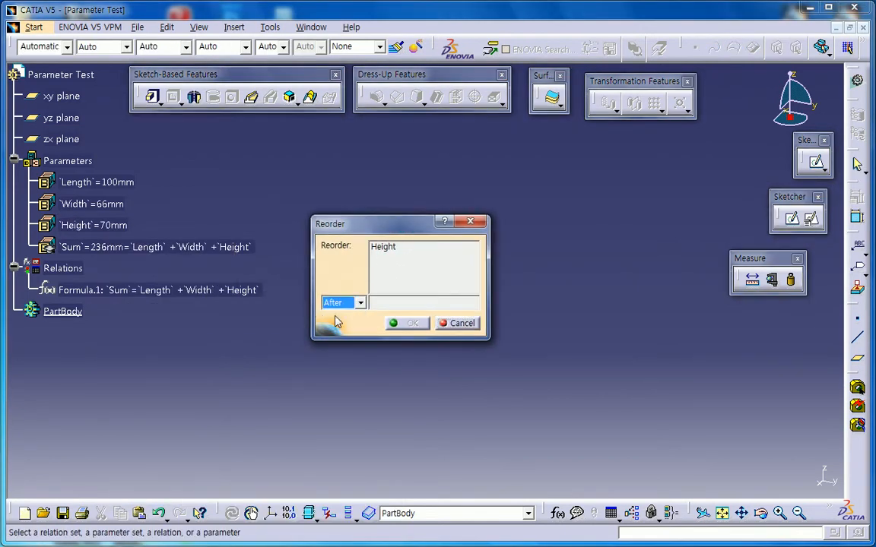
pyautogui.click(127, 183)
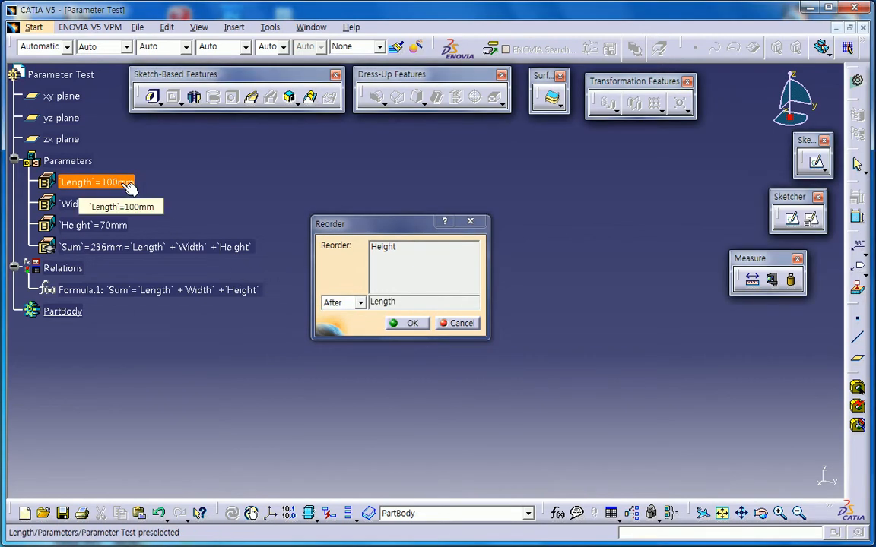
pyautogui.click(407, 324)
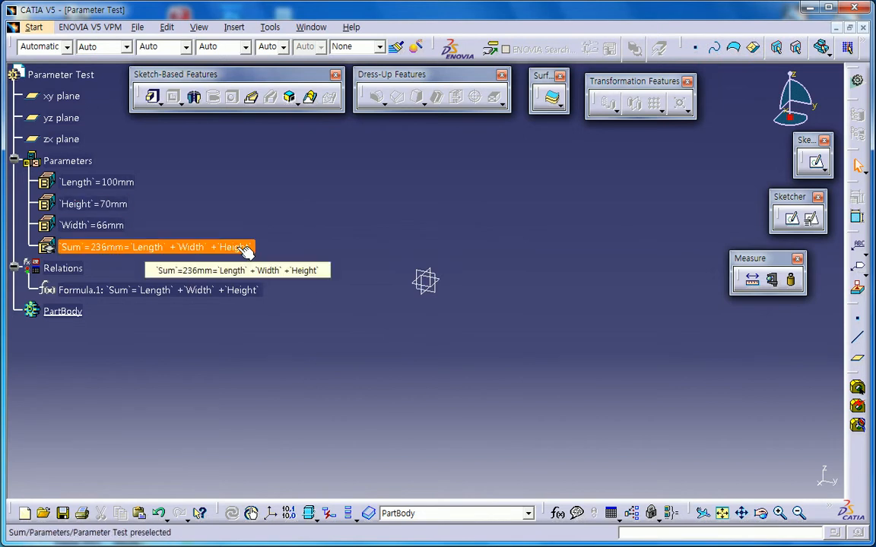
# Reorder the Length parameter so that it comes after Height.
pyautogui.click(116, 186)
pyautogui.click(115, 200)
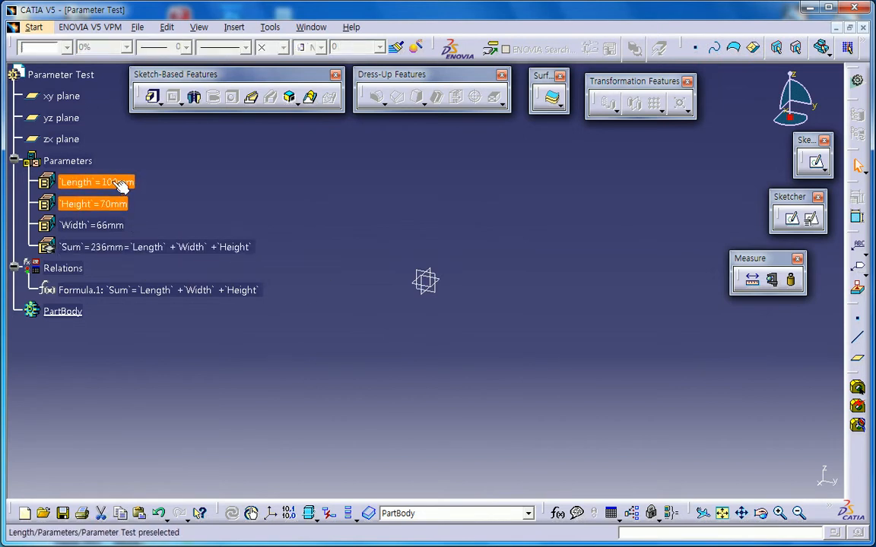
pyautogui.click(119, 185)
pyautogui.click(139, 201)
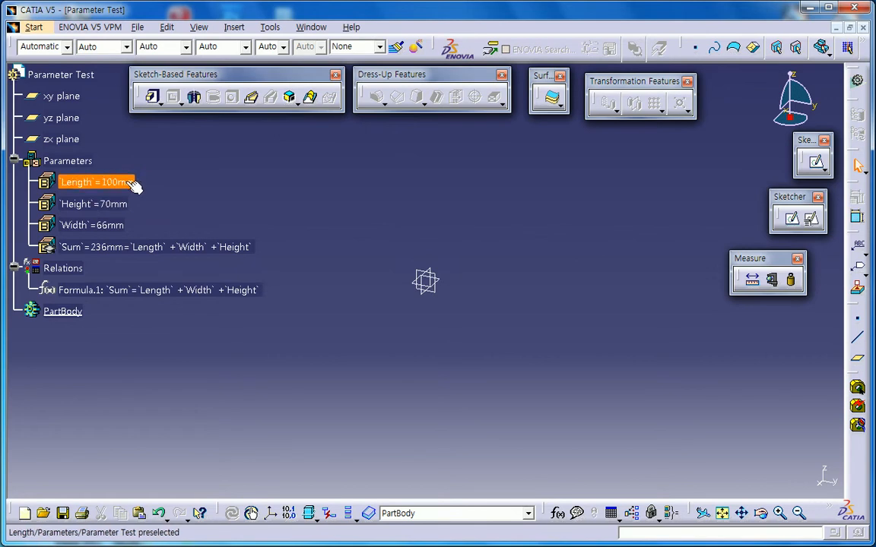
pyautogui.rightClick(129, 182)
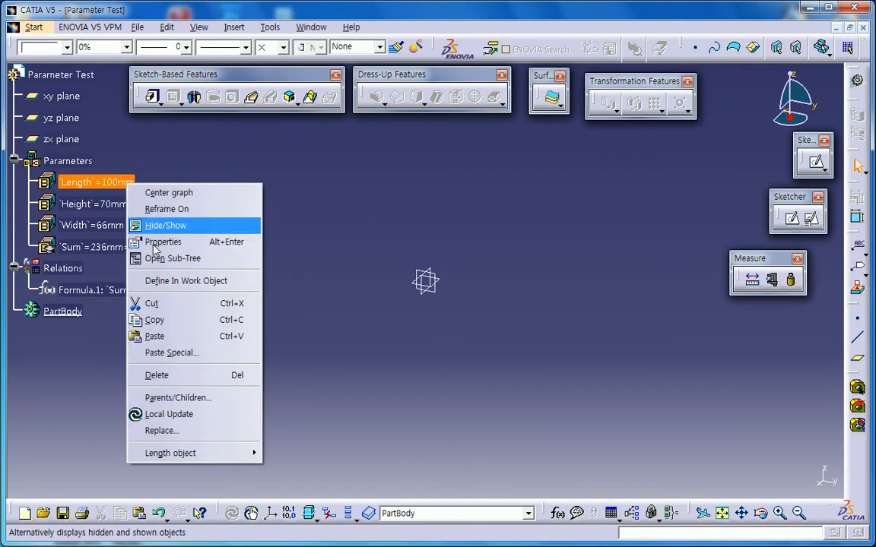
pyautogui.moveTo(229, 453)
pyautogui.click(292, 503)
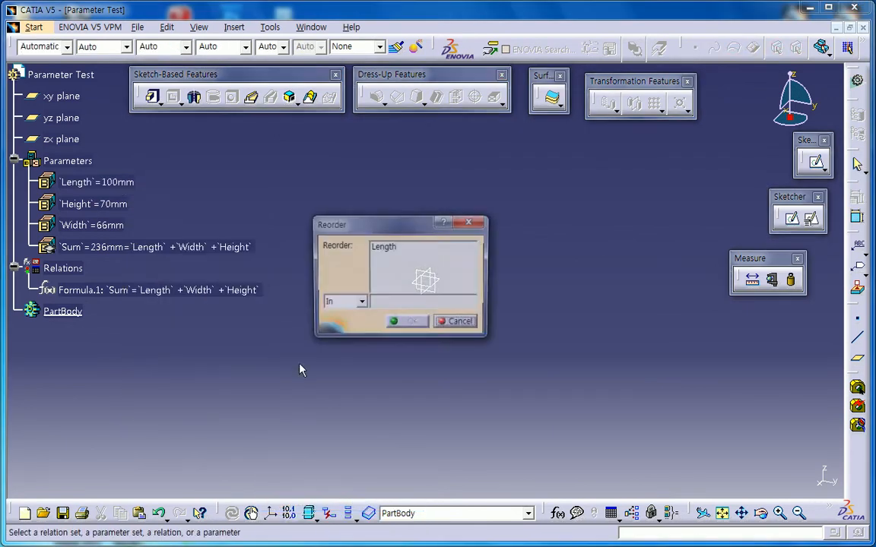
pyautogui.click(359, 302)
pyautogui.click(342, 326)
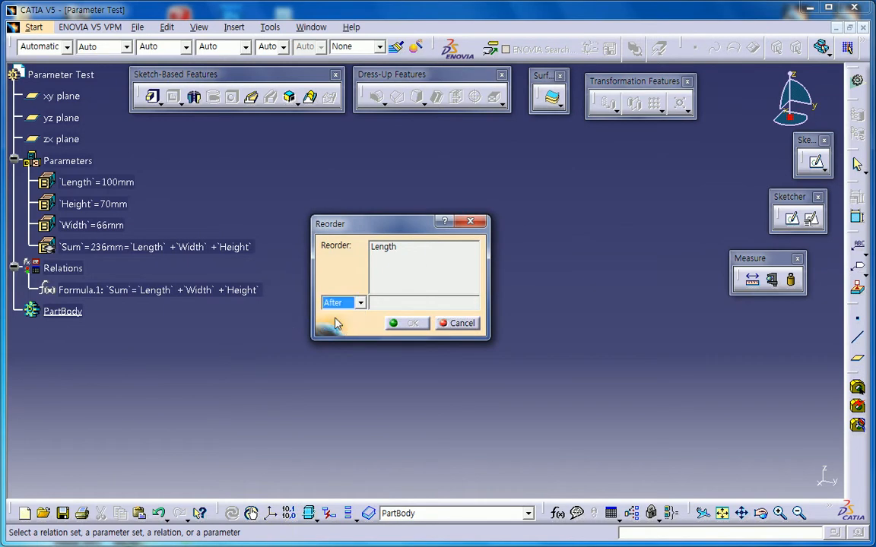
pyautogui.click(114, 204)
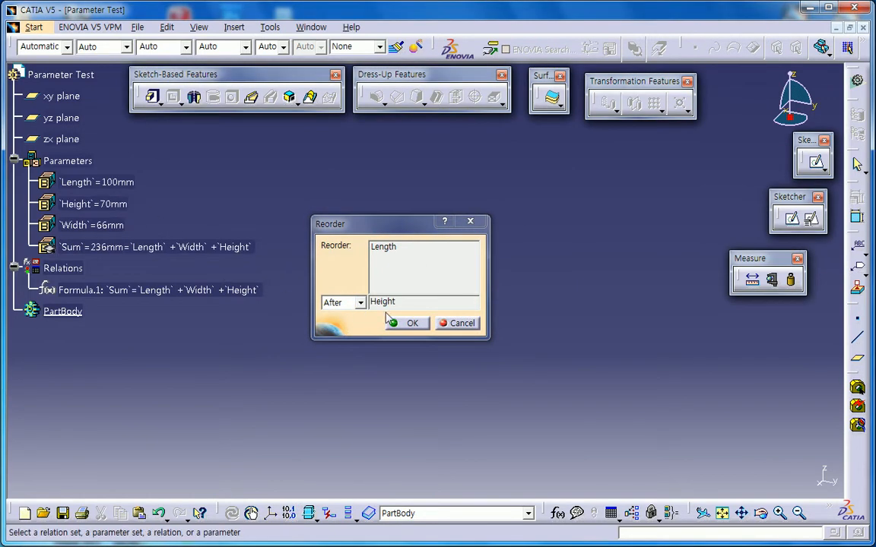
pyautogui.click(411, 324)
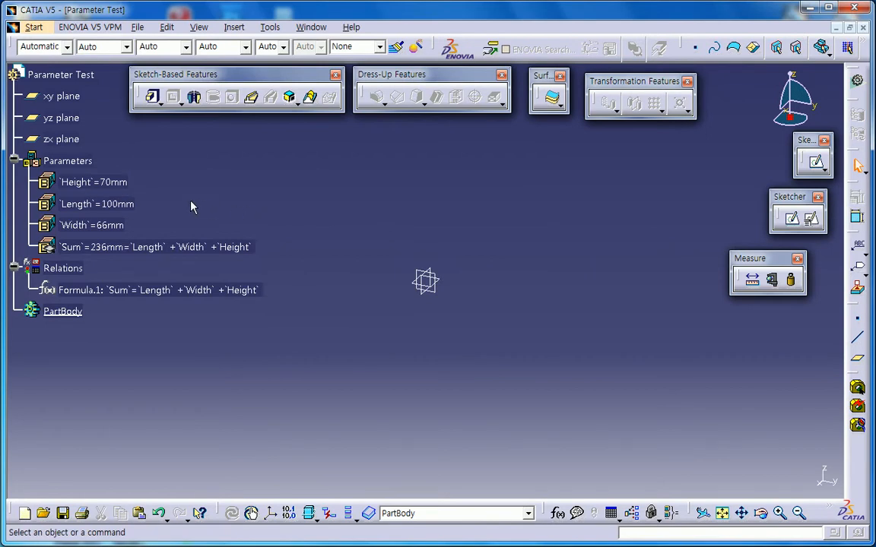
pyautogui.rightClick(82, 163)
pyautogui.moveTo(158, 431)
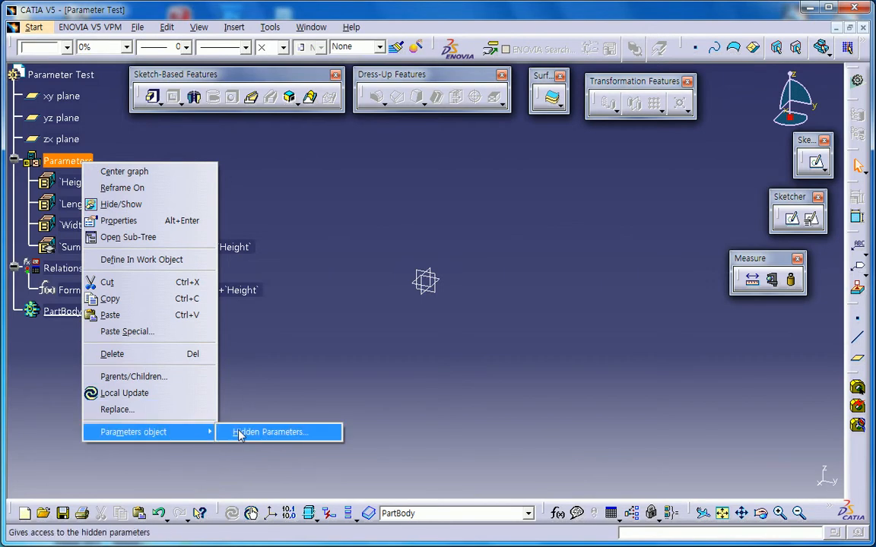
pyautogui.click(307, 286)
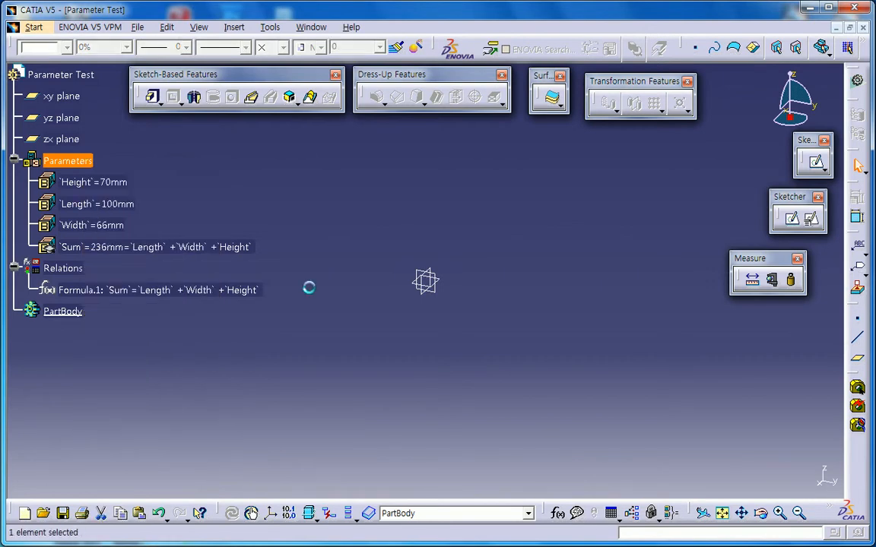
# Start Reorder Children for the Parameter Test part, enlarge the dialog and try to move Relations up.
pyautogui.rightClick(85, 79)
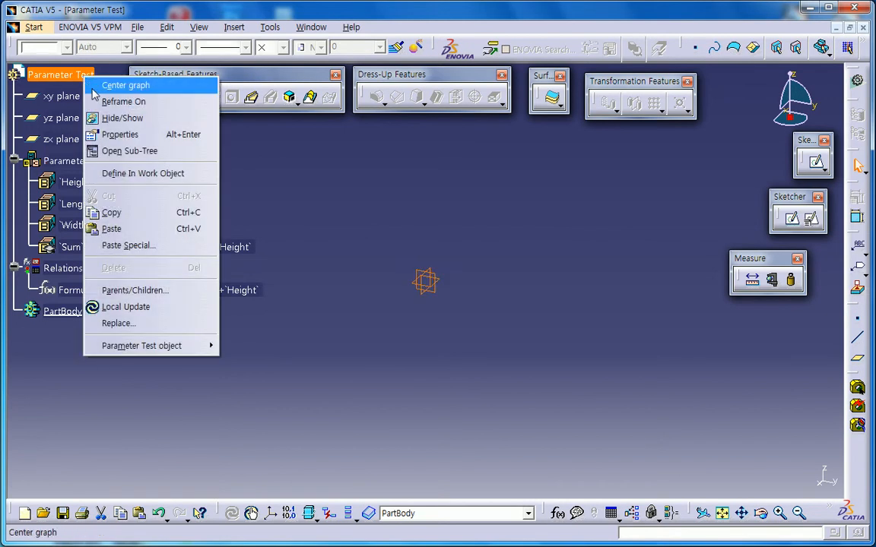
pyautogui.moveTo(171, 345)
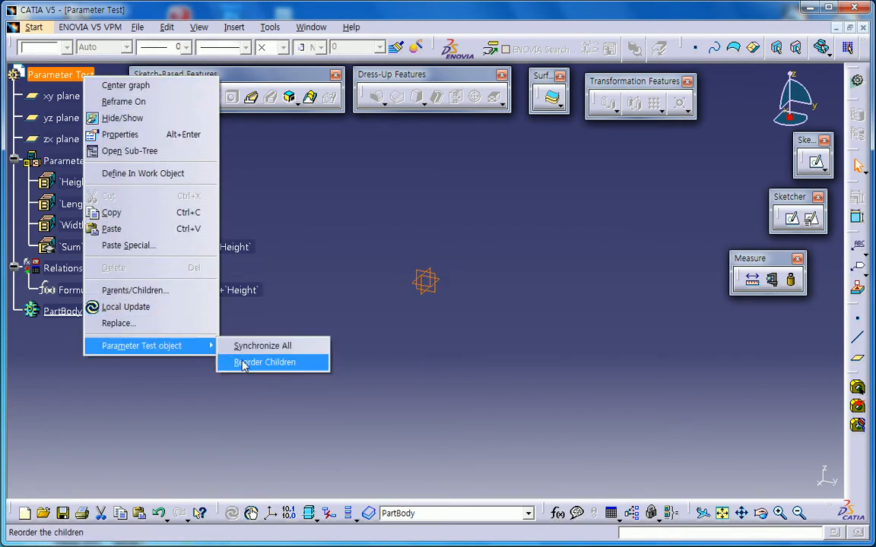
pyautogui.click(259, 363)
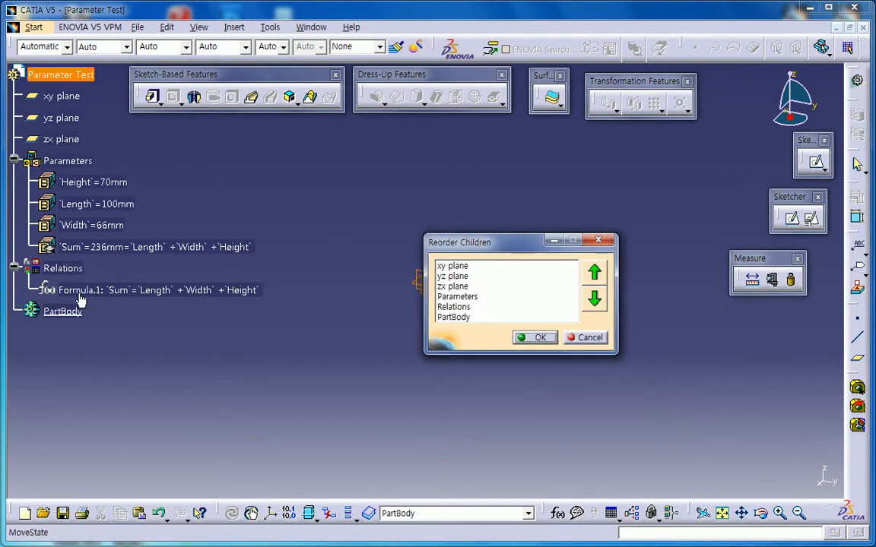
pyautogui.moveTo(465, 354); pyautogui.dragTo(465, 389)
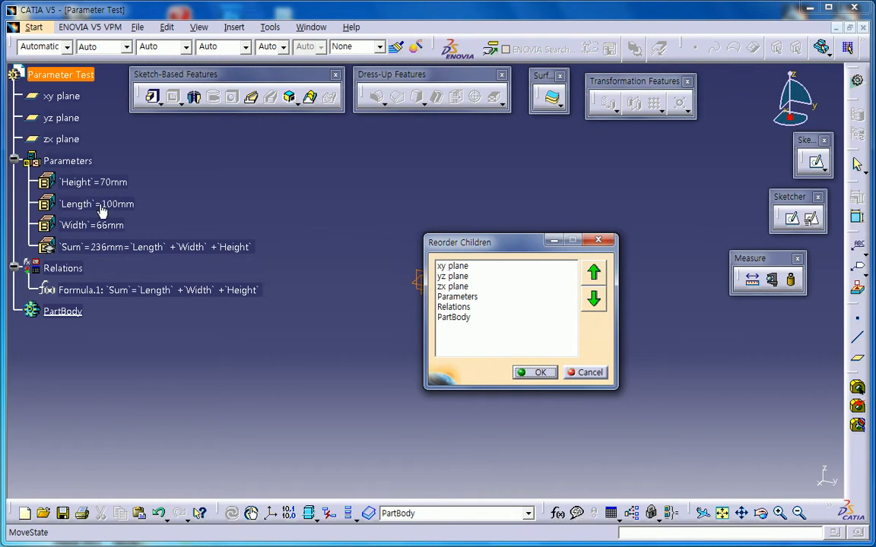
pyautogui.click(464, 308)
pyautogui.click(593, 272)
pyautogui.click(528, 312)
# Try to move Parameters down and the zx plane up in the part's child order, and cancel the reordering.
pyautogui.click(454, 295)
pyautogui.click(594, 300)
pyautogui.click(503, 315)
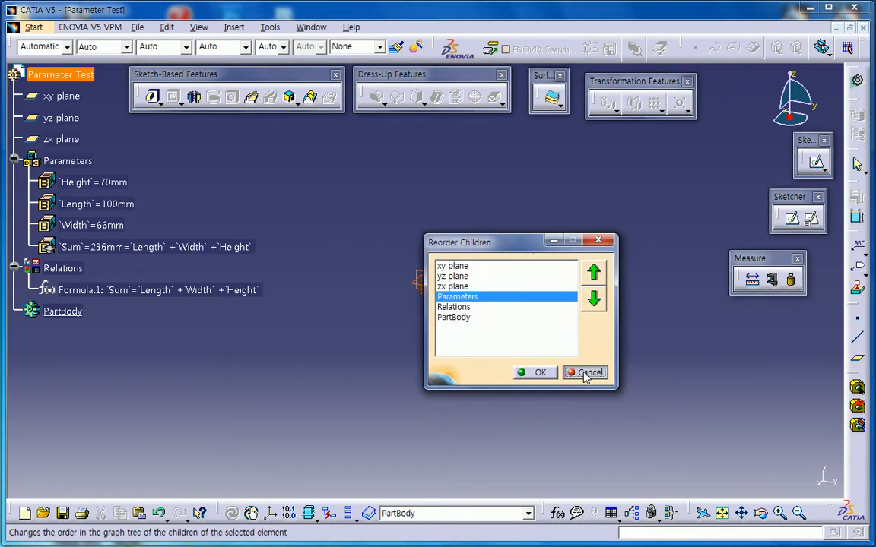
pyautogui.click(456, 286)
pyautogui.click(593, 272)
pyautogui.click(498, 308)
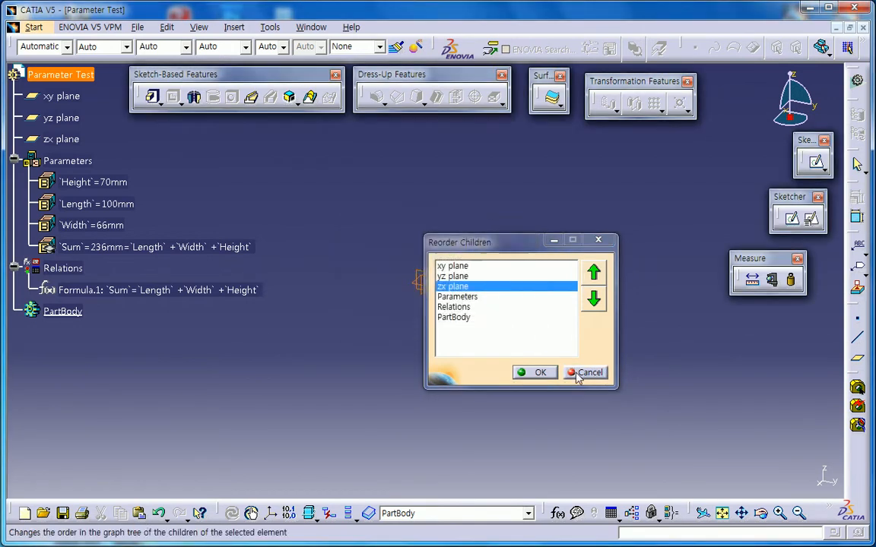
pyautogui.click(571, 372)
# Insert two new bodies into the Parameter Test part.
pyautogui.click(231, 27)
pyautogui.click(232, 59)
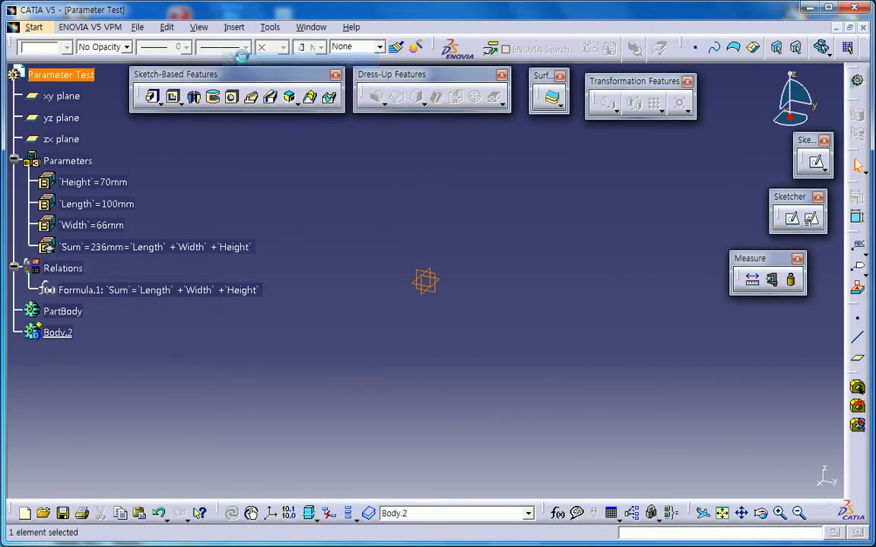
pyautogui.click(233, 27)
pyautogui.click(247, 59)
# Insert two geometrical sets under Parameter Test, accepting the default settings for each.
pyautogui.click(233, 27)
pyautogui.click(258, 92)
pyautogui.click(748, 476)
pyautogui.click(167, 27)
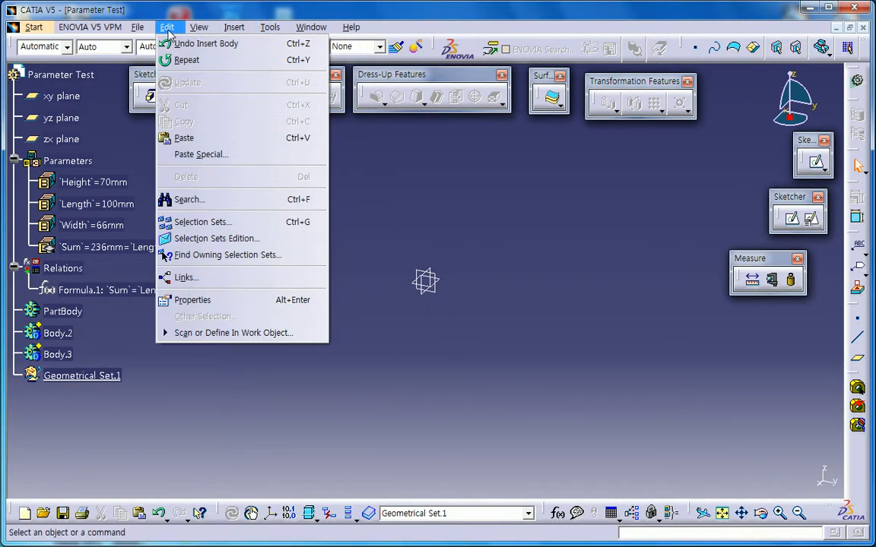
pyautogui.click(251, 76)
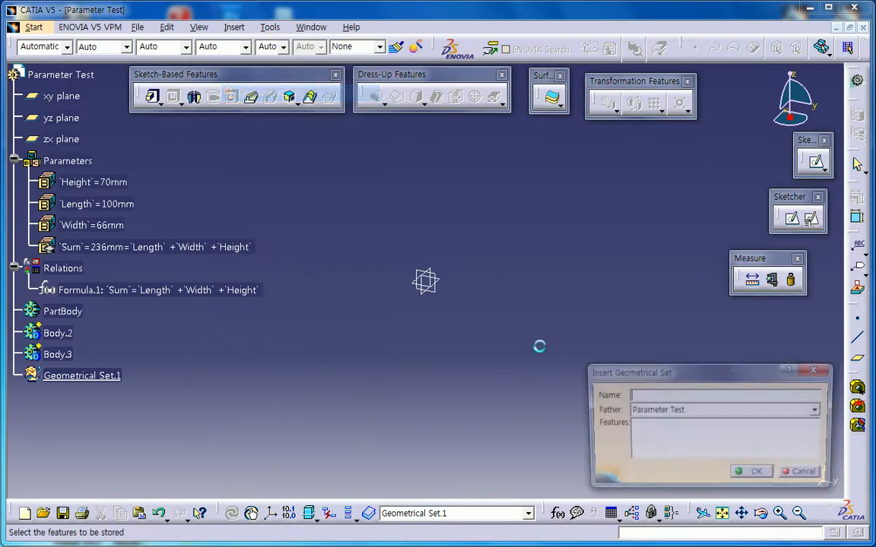
pyautogui.click(749, 475)
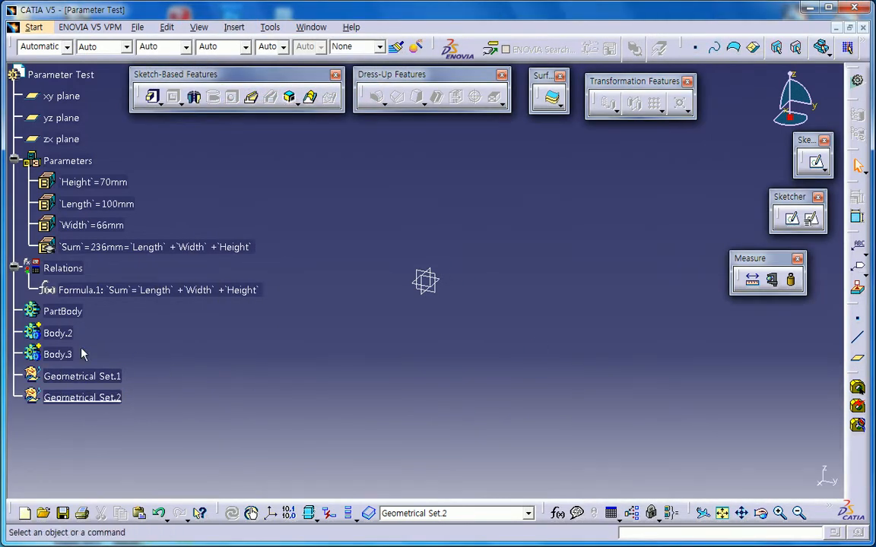
# Reorder the Parameter Test part's children so that Geometrical Set.1 sits directly after PartBody, above Body.2.
pyautogui.rightClick(88, 76)
pyautogui.moveTo(175, 345)
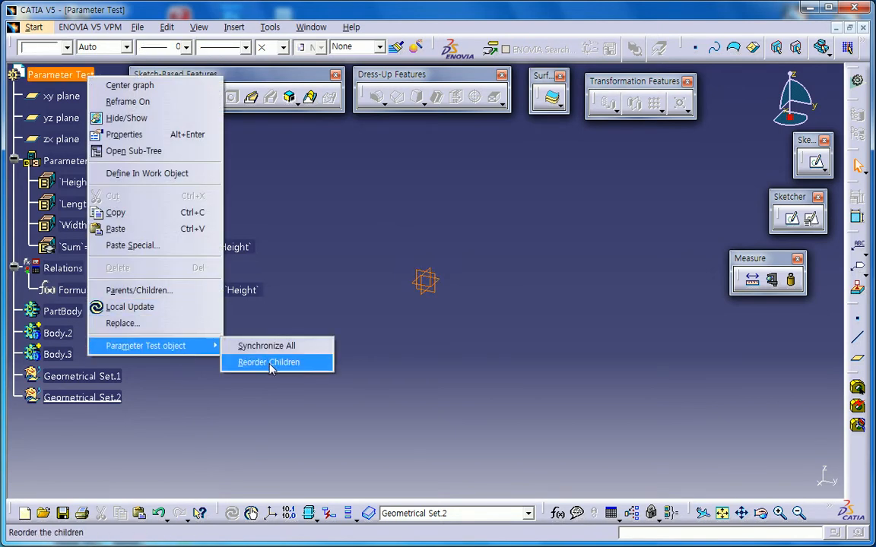
pyautogui.click(269, 362)
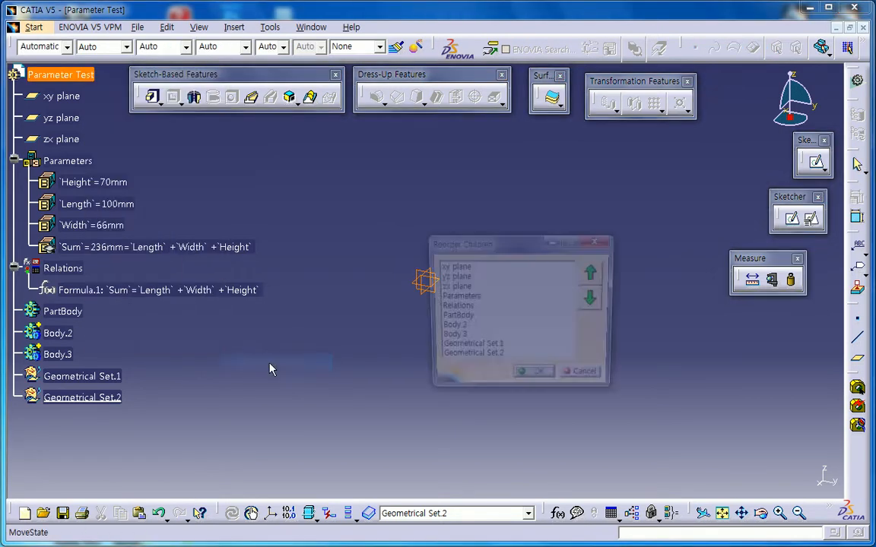
pyautogui.click(472, 348)
pyautogui.click(594, 272)
pyautogui.click(594, 272)
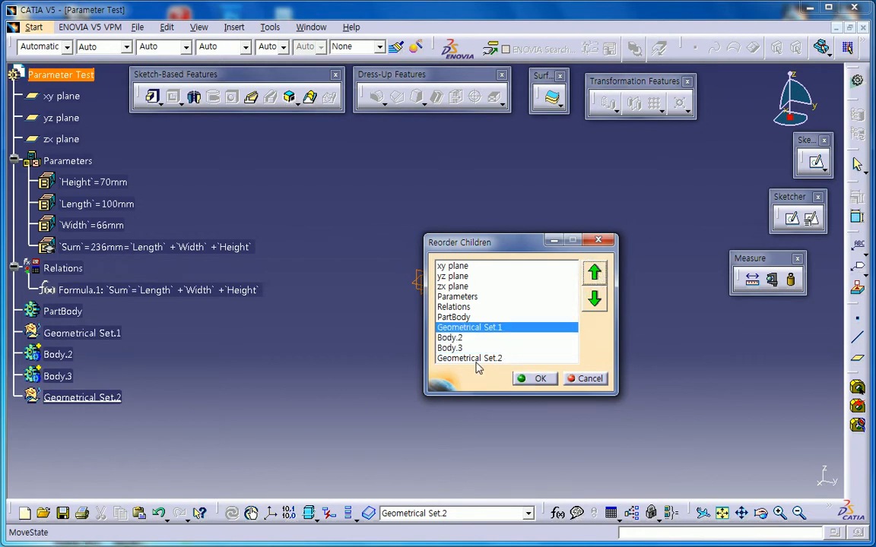
pyautogui.moveTo(496, 243); pyautogui.dragTo(545, 242)
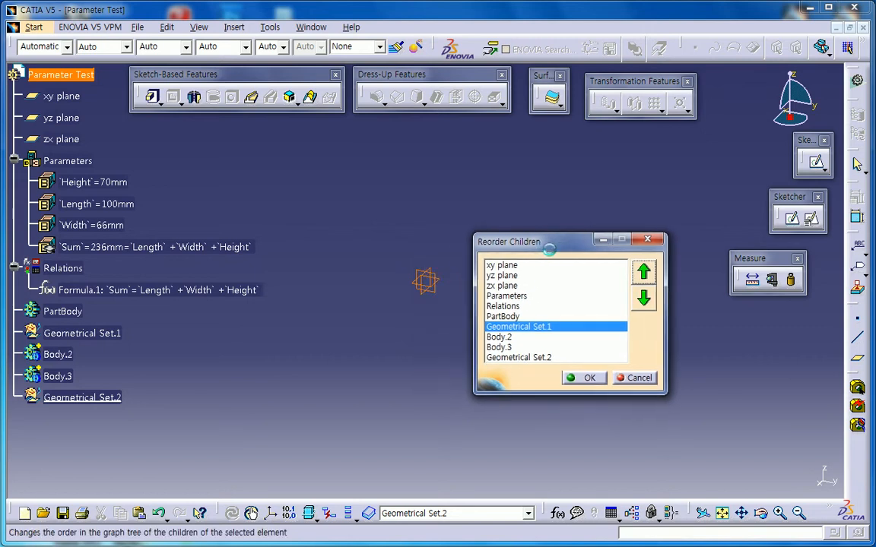
pyautogui.click(509, 336)
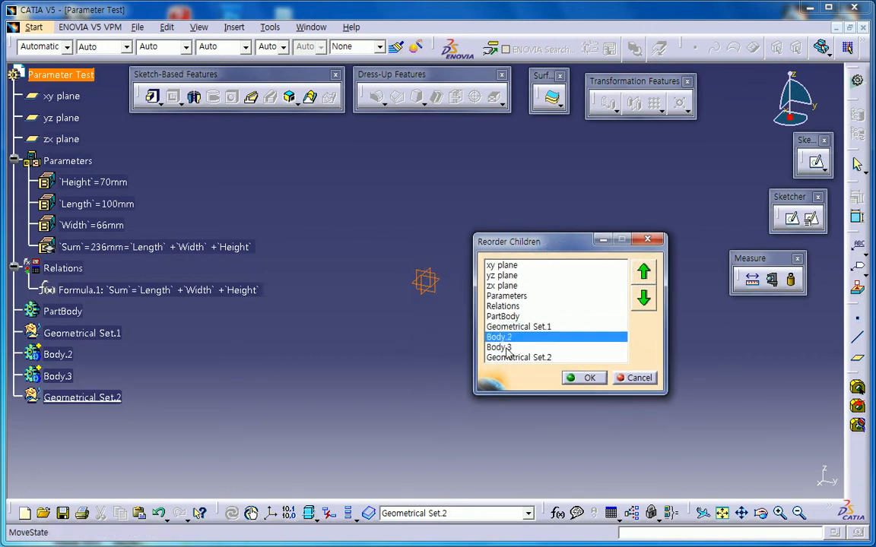
pyautogui.click(507, 349)
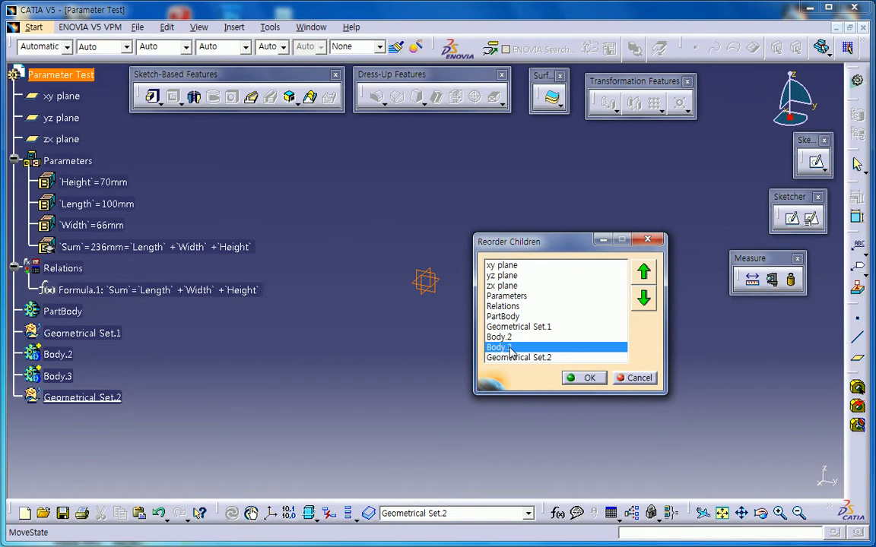
pyautogui.click(567, 377)
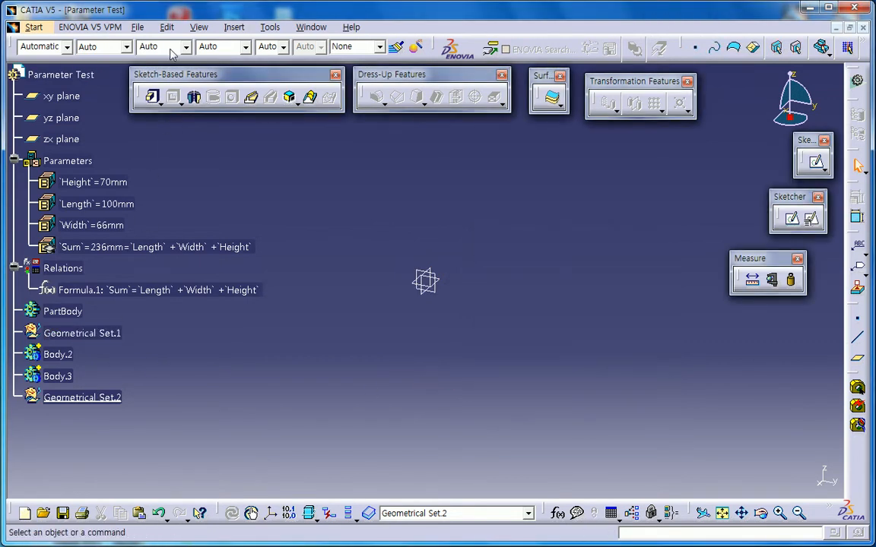
# Reorder the part's children again so that Geometrical Set.2 sits directly after Geometrical Set.1.
pyautogui.rightClick(90, 73)
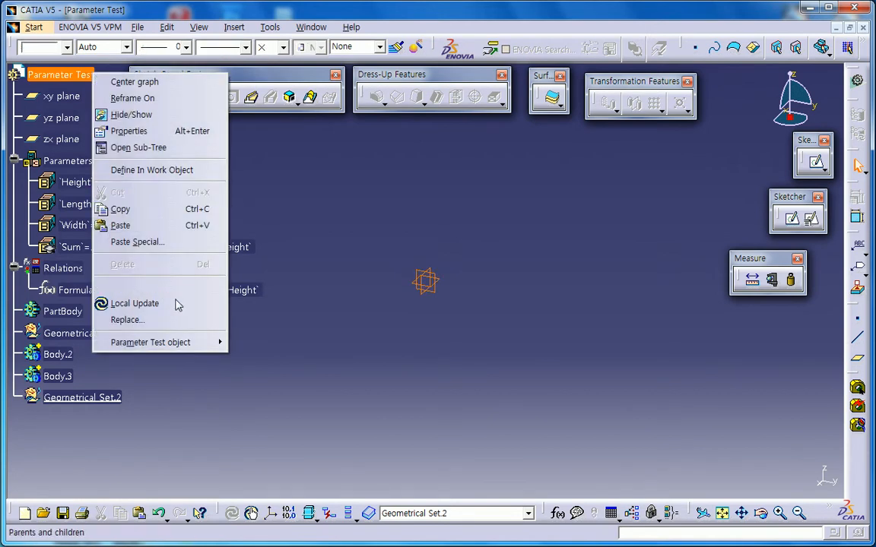
pyautogui.moveTo(186, 342)
pyautogui.click(245, 358)
pyautogui.click(513, 357)
pyautogui.click(643, 272)
pyautogui.click(642, 272)
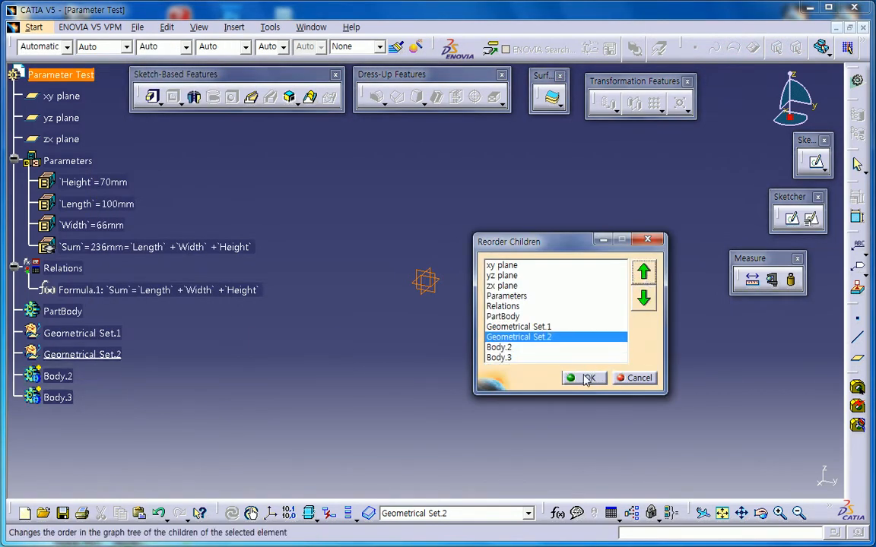
pyautogui.press('Return')
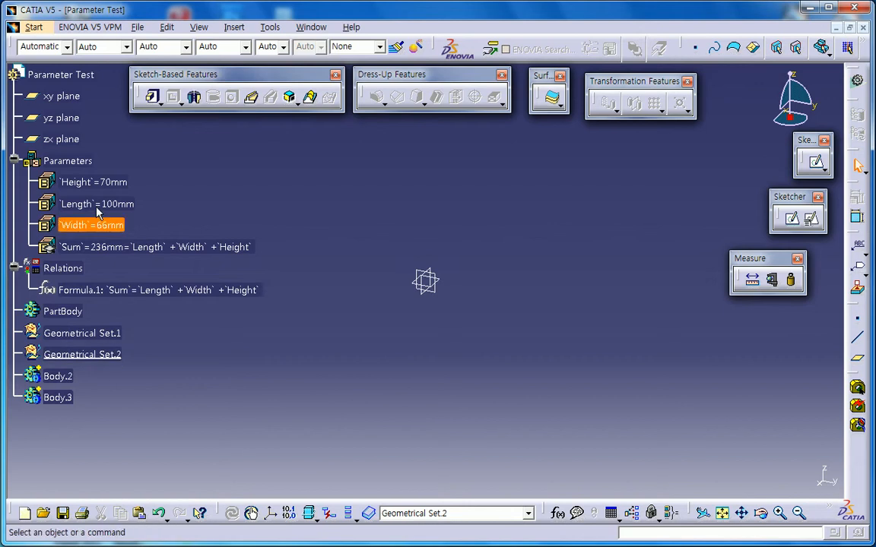
# Start Reorder for the Height parameter, check the In and After placement options, and cancel.
pyautogui.rightClick(106, 184)
pyautogui.moveTo(228, 452)
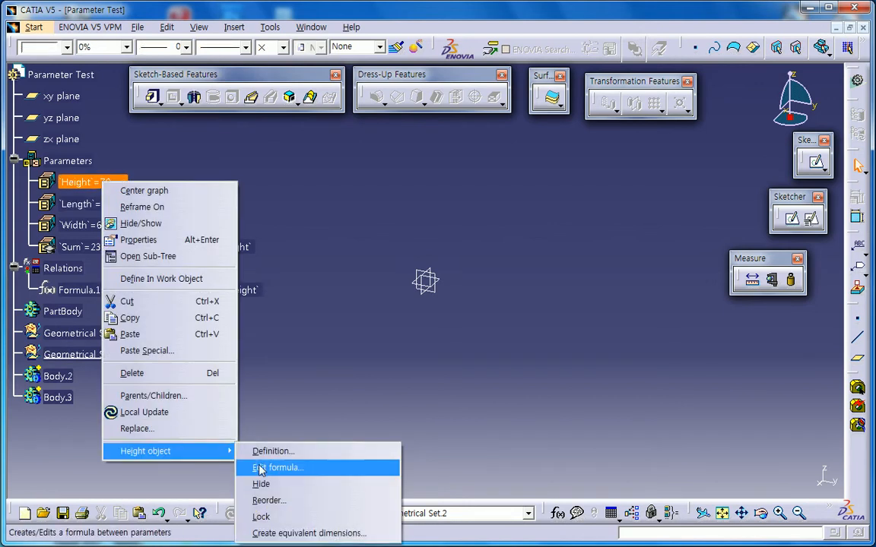
pyautogui.click(267, 500)
pyautogui.click(354, 303)
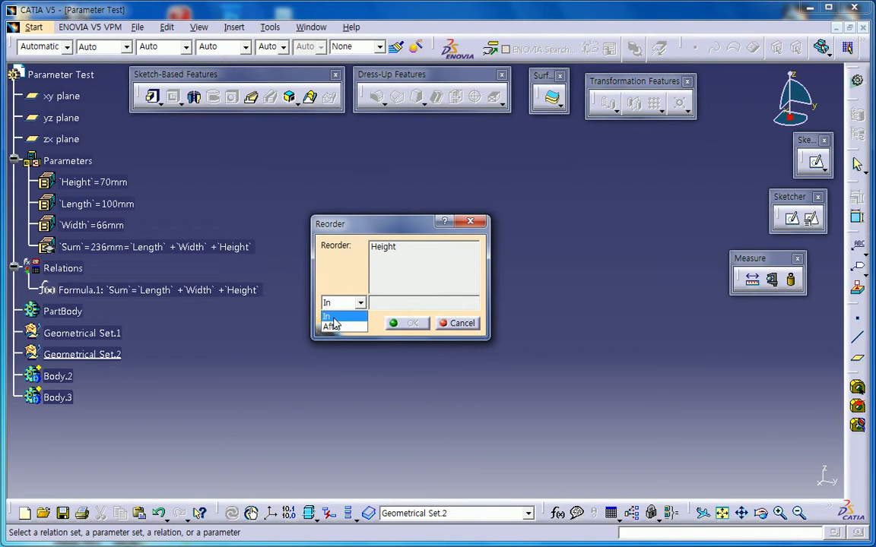
pyautogui.click(341, 296)
pyautogui.click(460, 323)
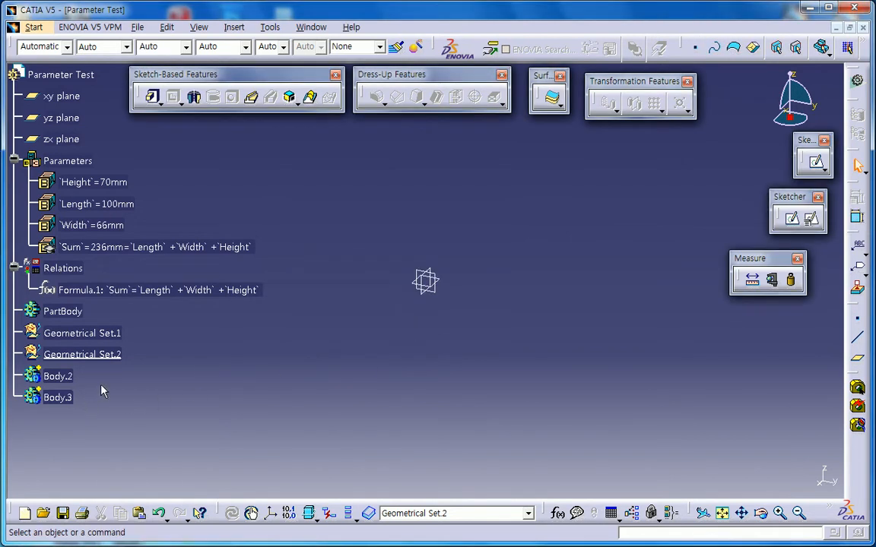
# Inspect the properties of the main Parameters set and close them without changes.
pyautogui.click(85, 162)
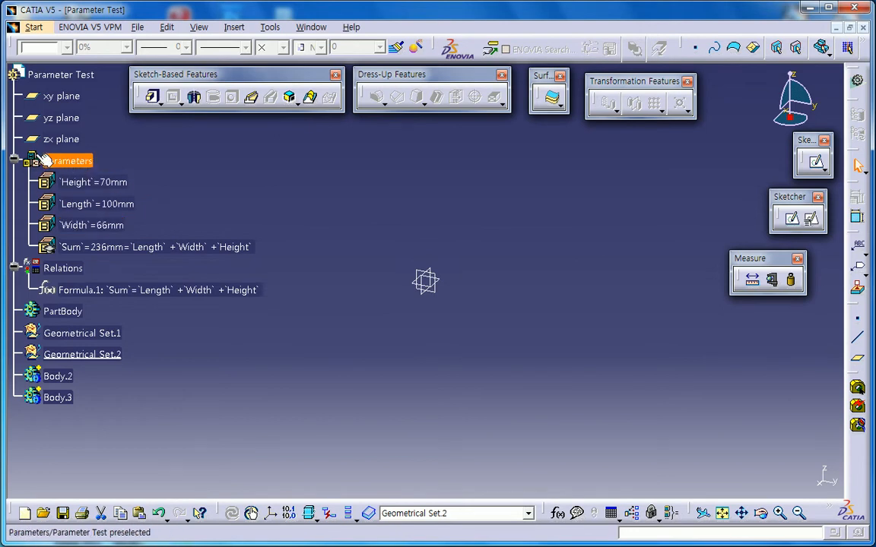
pyautogui.rightClick(68, 162)
pyautogui.click(108, 218)
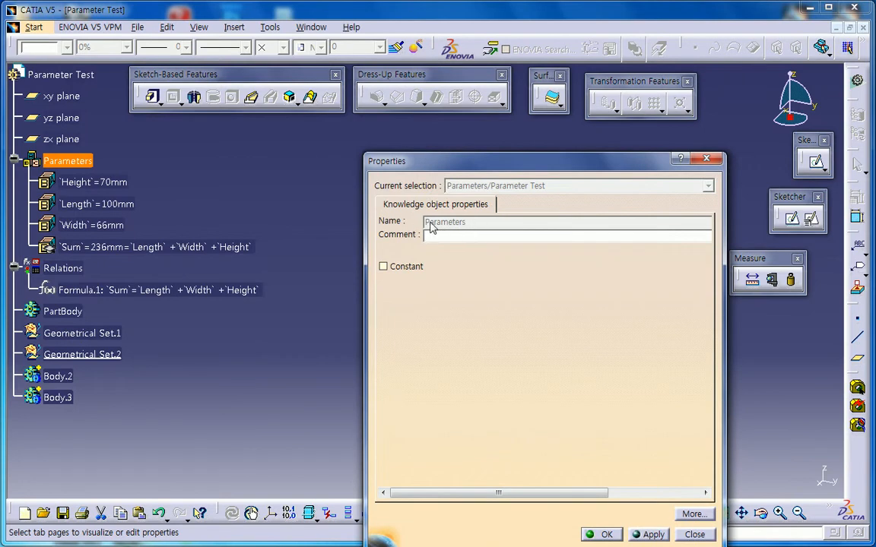
pyautogui.click(691, 534)
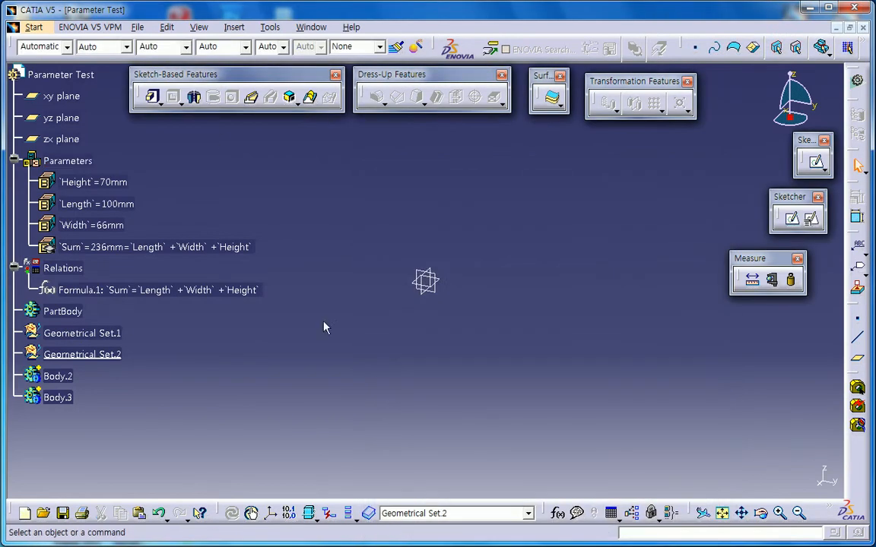
# Switch to the Knowledge Advisor workbench and add a parameter set under Parameters.
pyautogui.click(43, 28)
pyautogui.moveTo(112, 312)
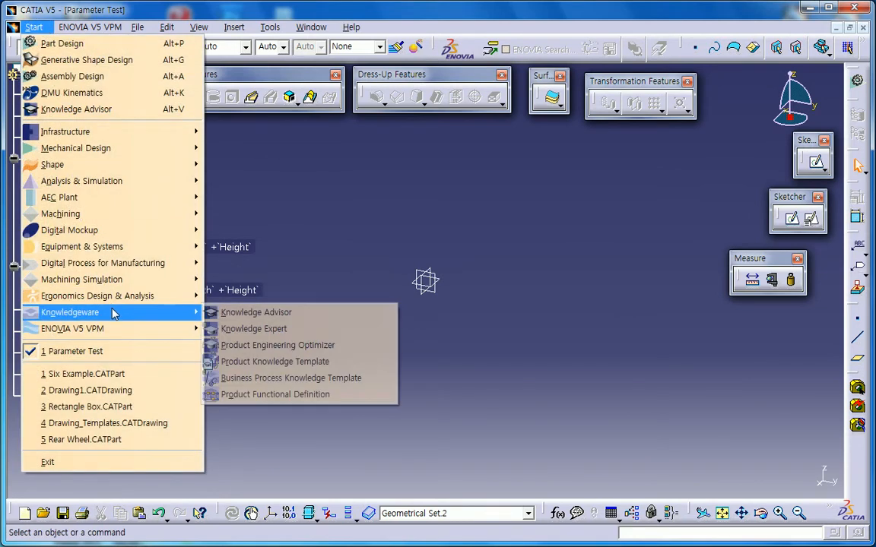
pyautogui.click(231, 316)
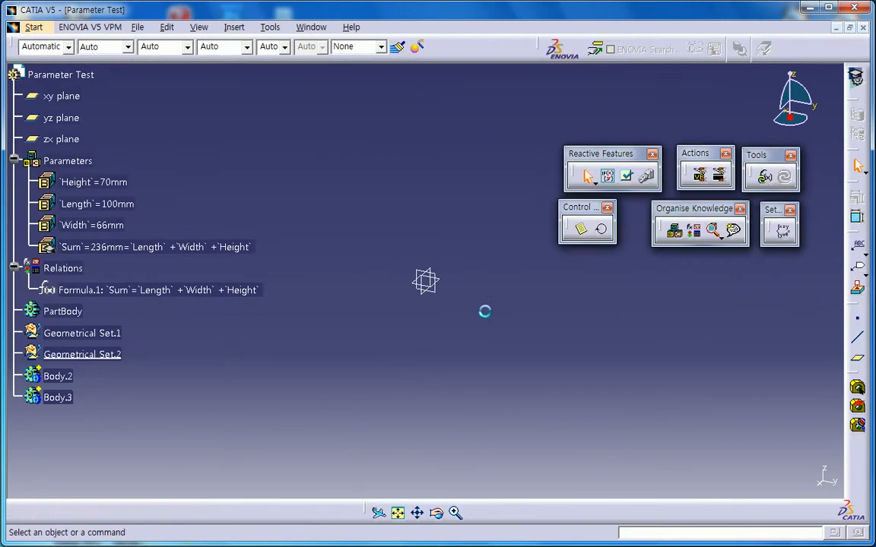
pyautogui.click(676, 235)
pyautogui.click(76, 161)
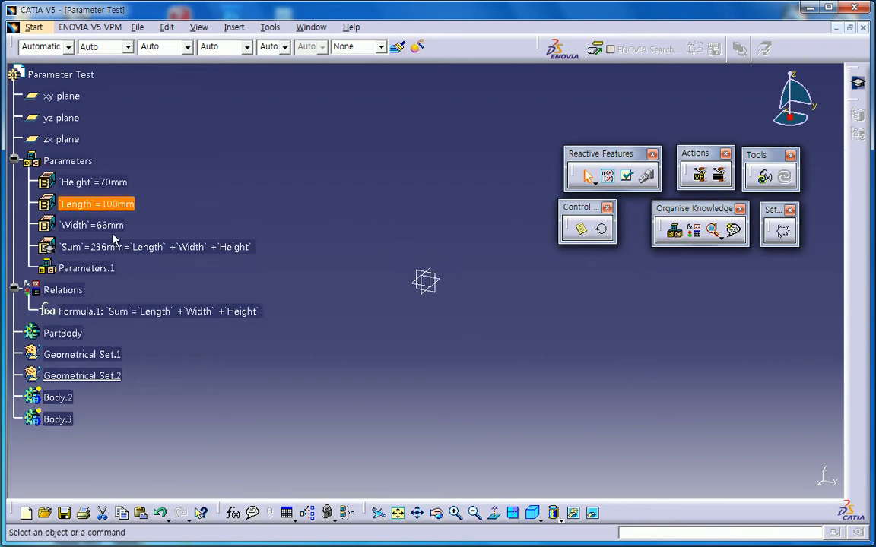
# Add a second parameter set under Parameters and a nested parameter set inside Parameters.1.
pyautogui.click(675, 235)
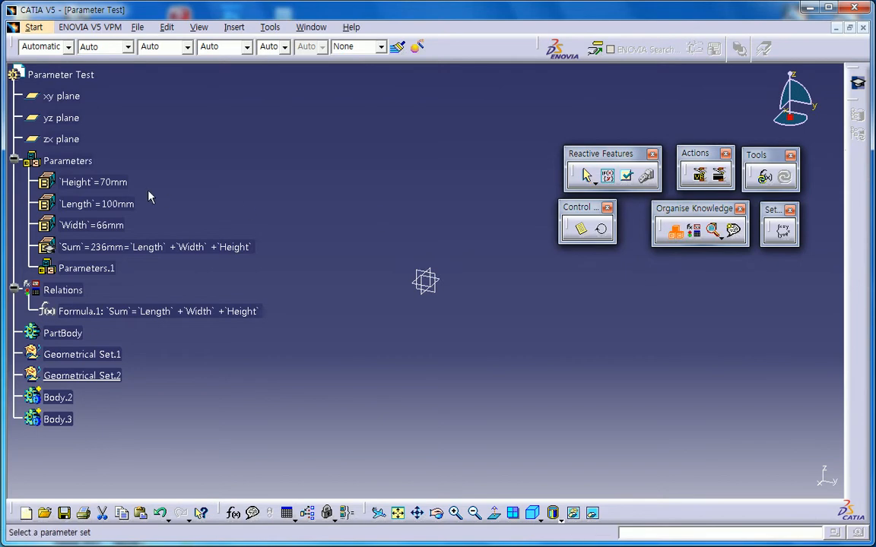
pyautogui.click(76, 162)
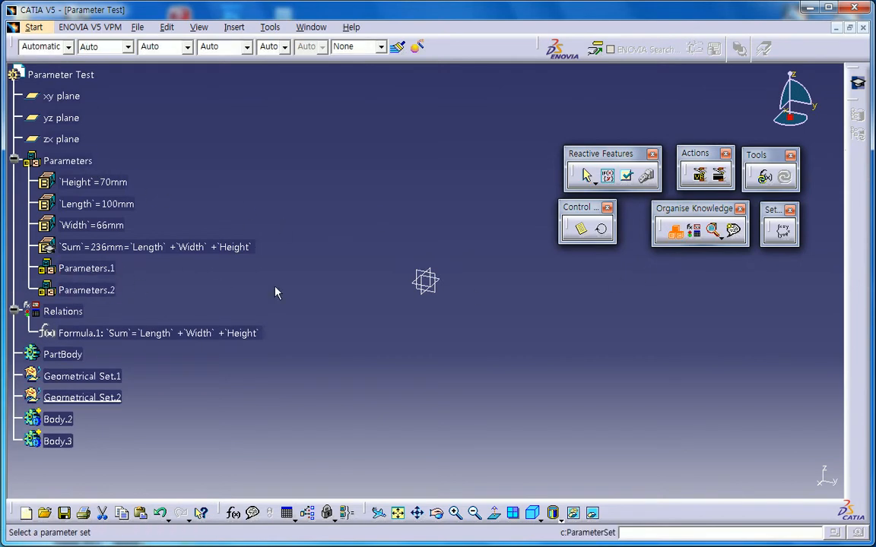
pyautogui.click(106, 269)
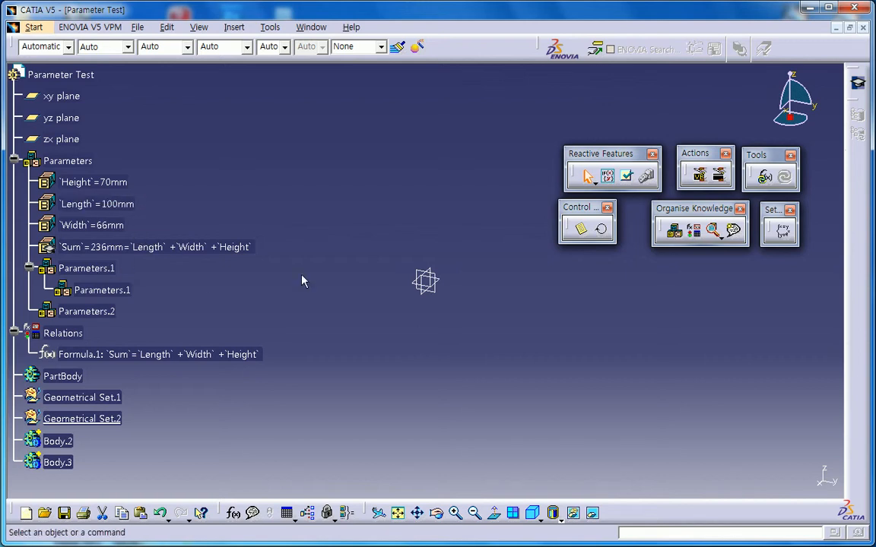
pyautogui.click(98, 269)
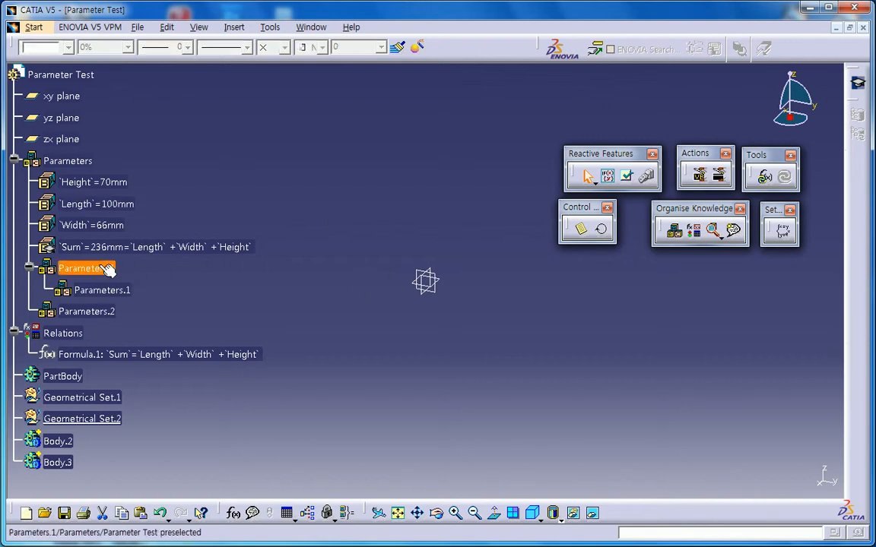
pyautogui.click(126, 289)
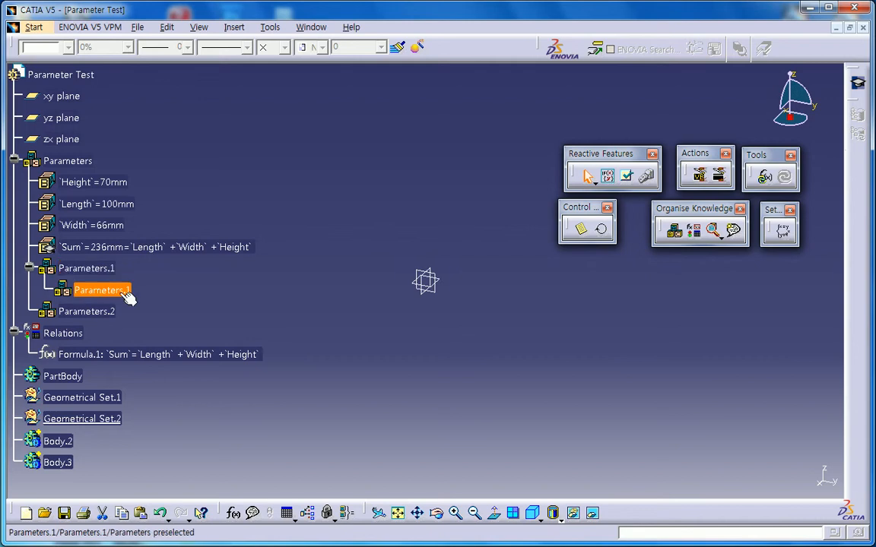
pyautogui.click(209, 296)
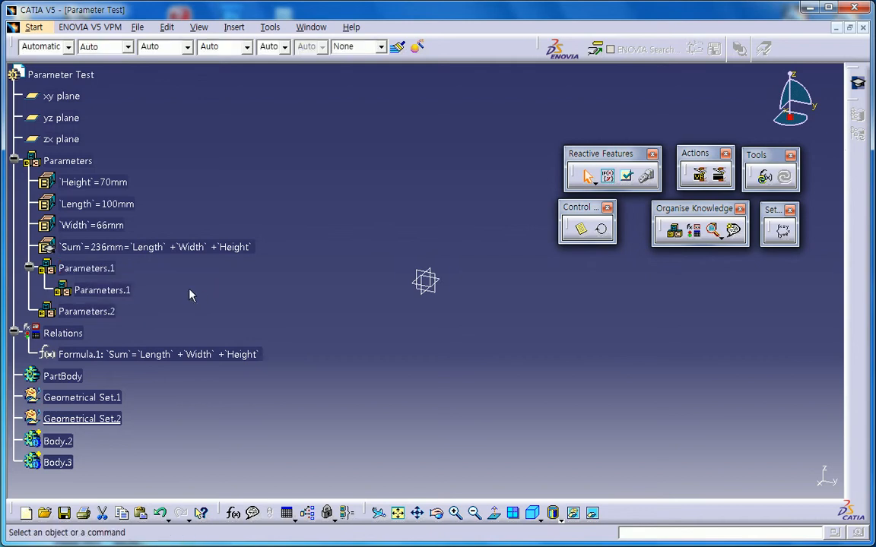
pyautogui.click(114, 275)
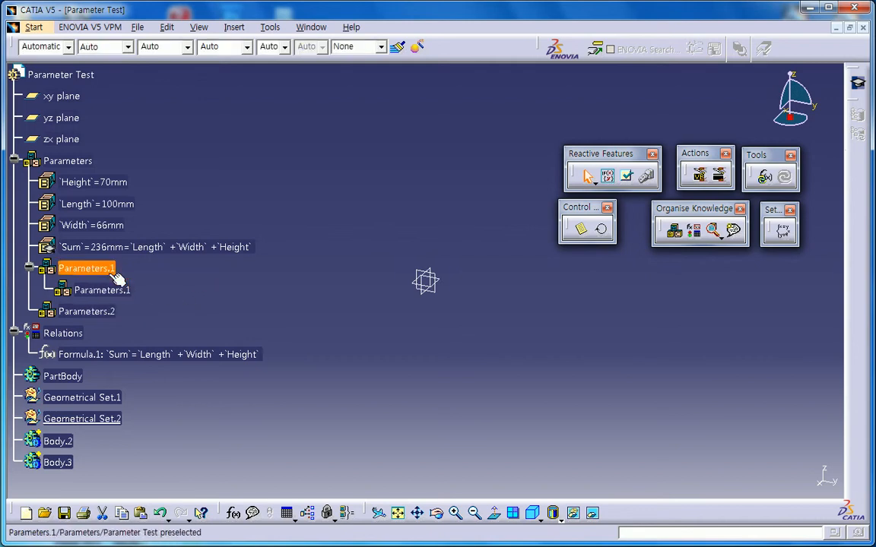
pyautogui.click(113, 289)
pyautogui.click(112, 310)
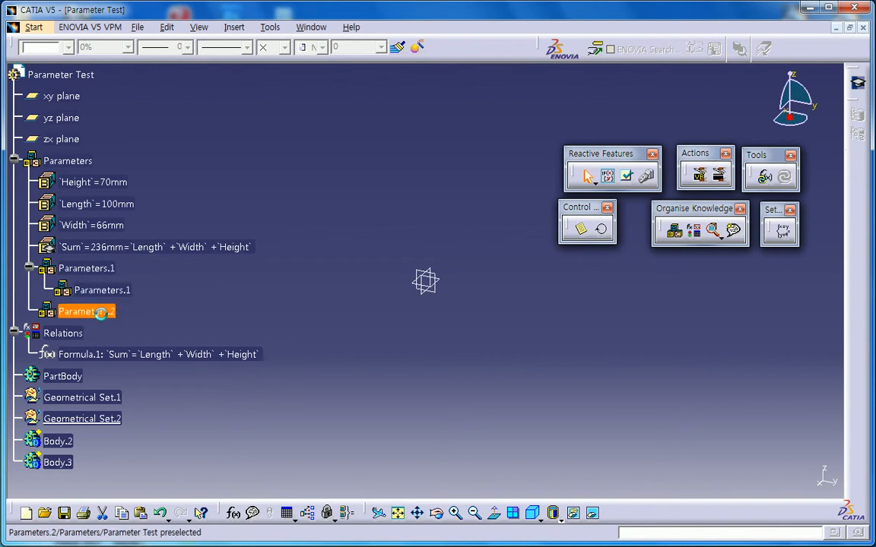
# Inspect the properties of the Parameters.1 set directly under Parameters, keeping its name and options.
pyautogui.click(101, 271)
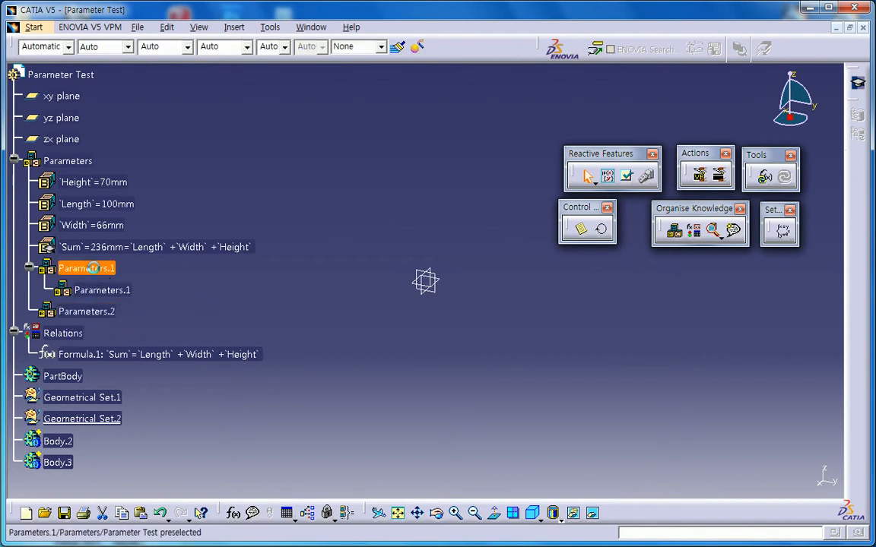
pyautogui.rightClick(103, 273)
pyautogui.click(122, 324)
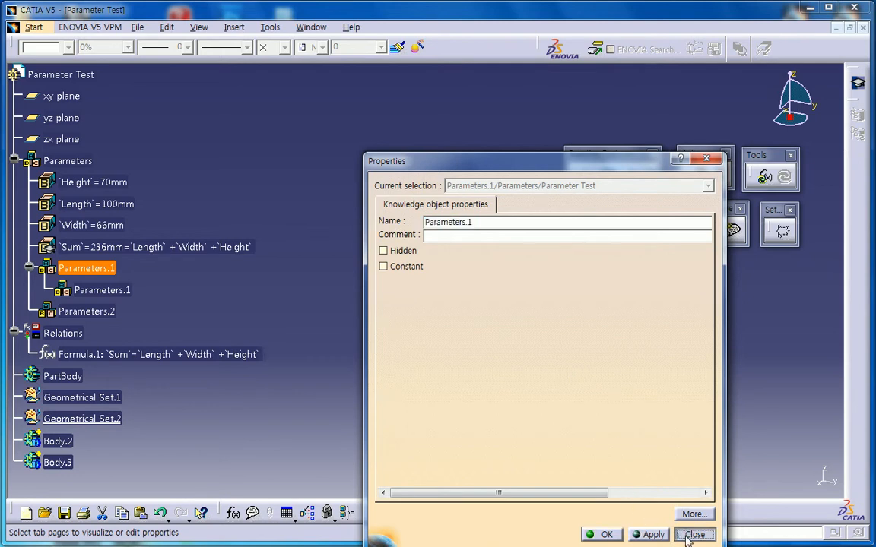
pyautogui.click(600, 534)
pyautogui.scroll(-2, 238, 296)
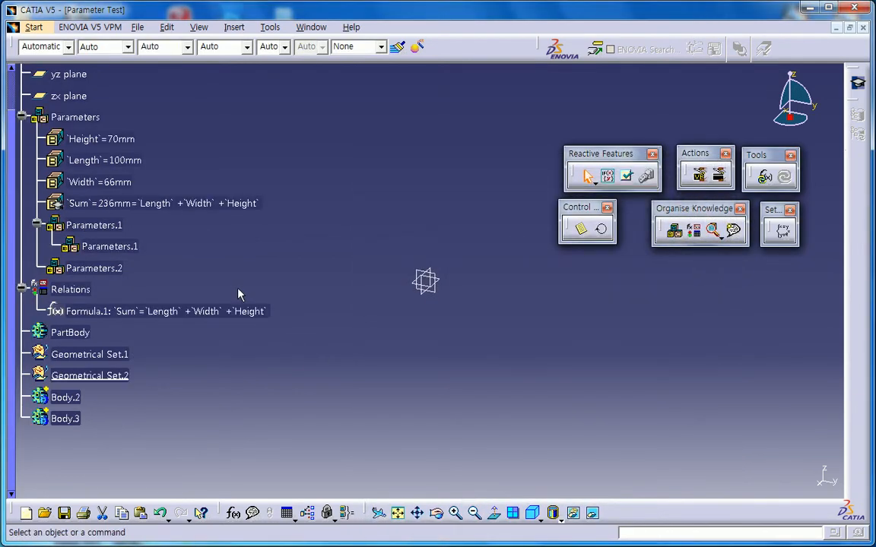
pyautogui.click(115, 141)
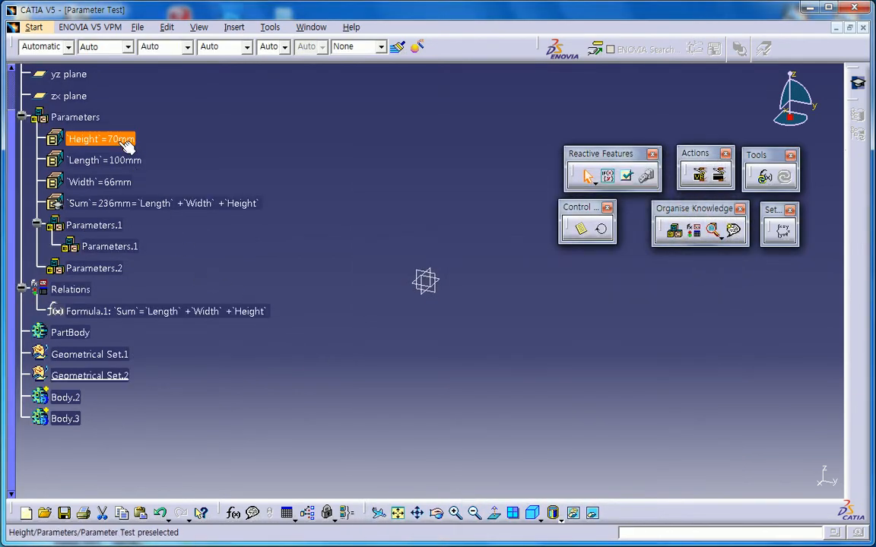
pyautogui.click(105, 160)
pyautogui.click(176, 181)
pyautogui.click(86, 119)
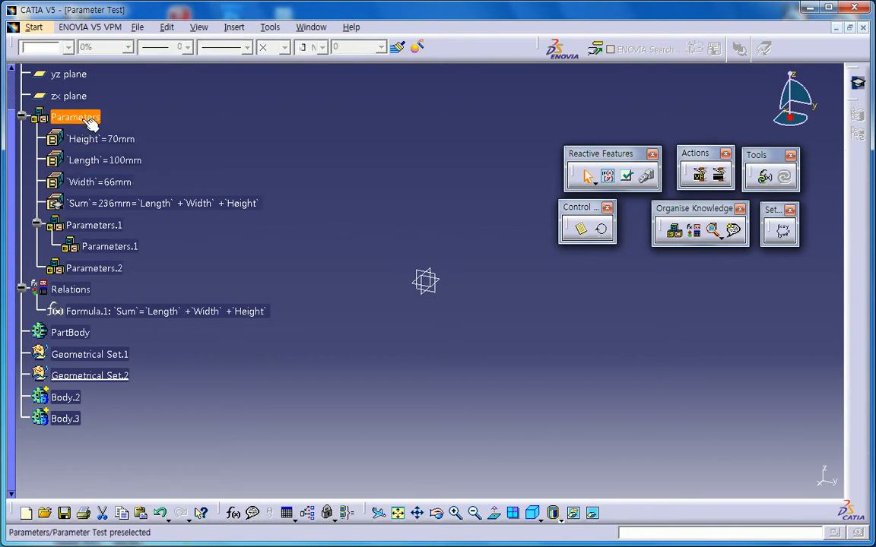
pyautogui.click(197, 140)
pyautogui.click(129, 139)
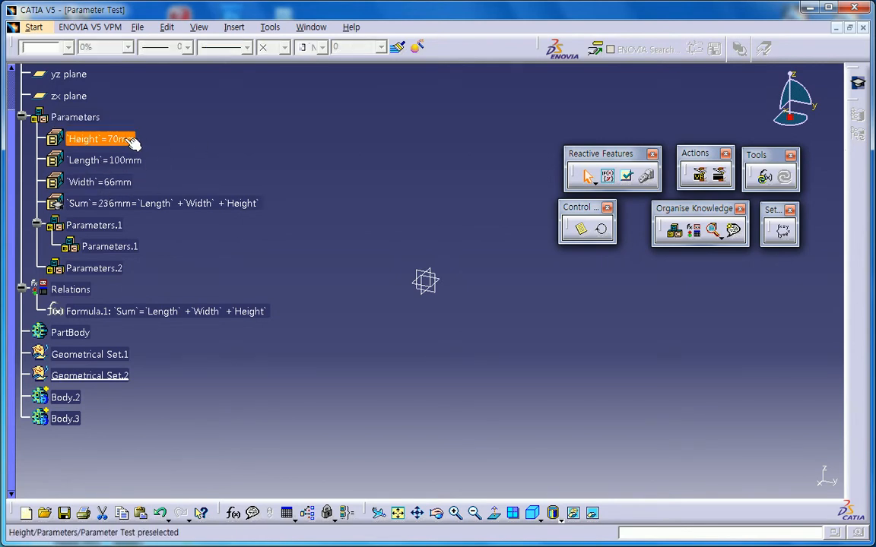
pyautogui.click(176, 251)
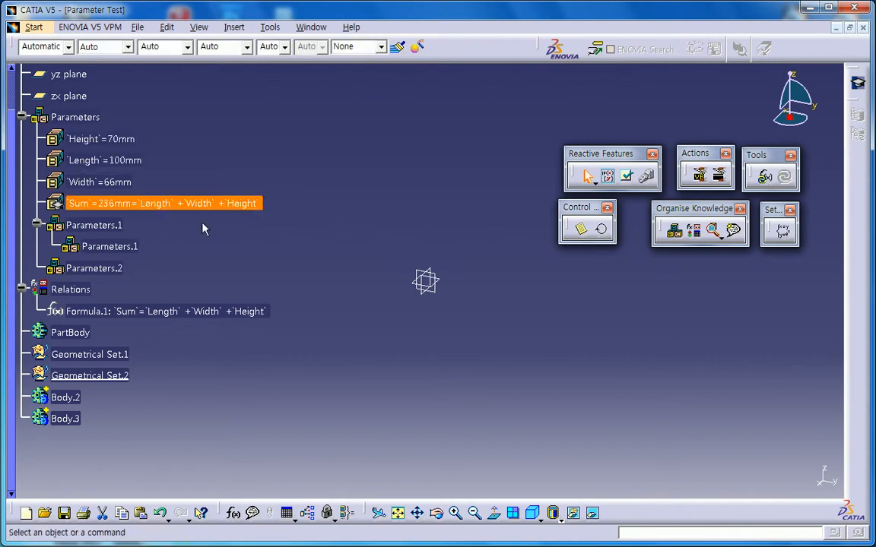
# Create a new single-value Length parameter named New_Sum.
pyautogui.click(233, 513)
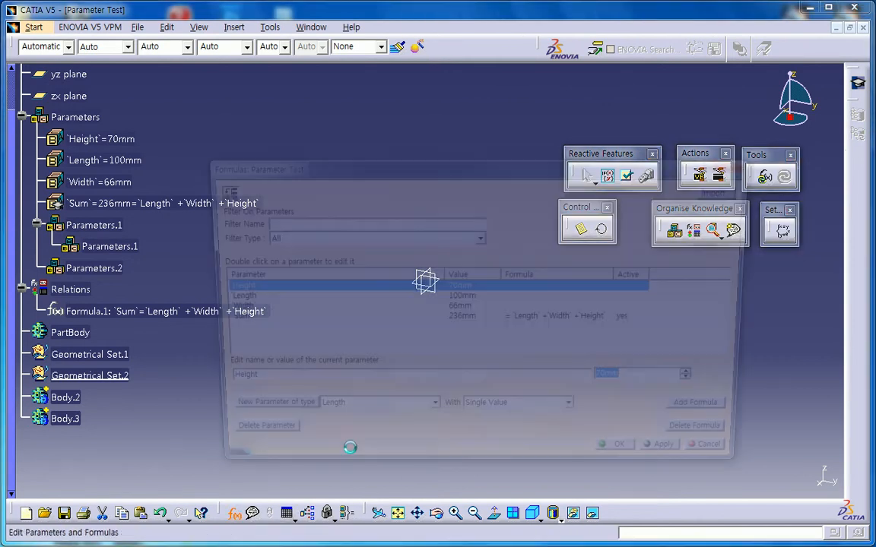
pyautogui.moveTo(431, 164); pyautogui.dragTo(528, 165)
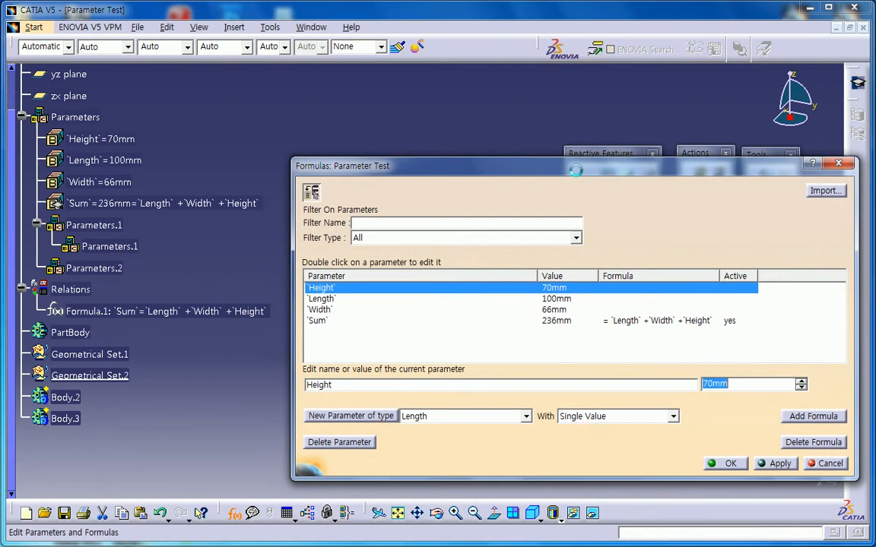
pyautogui.click(350, 415)
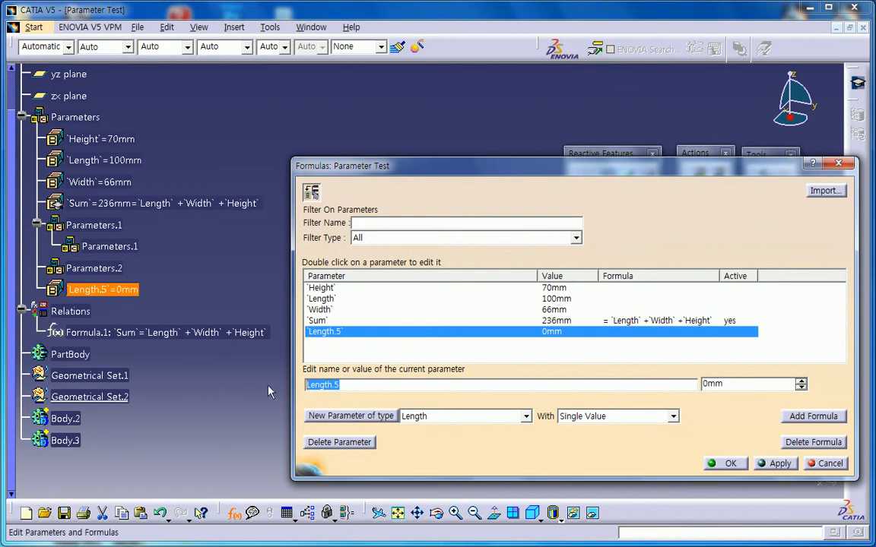
pyautogui.write('New_Sum')
# Give New_Sum a formula adding Height, Length and Width, and accept the parameter changes.
pyautogui.click(810, 419)
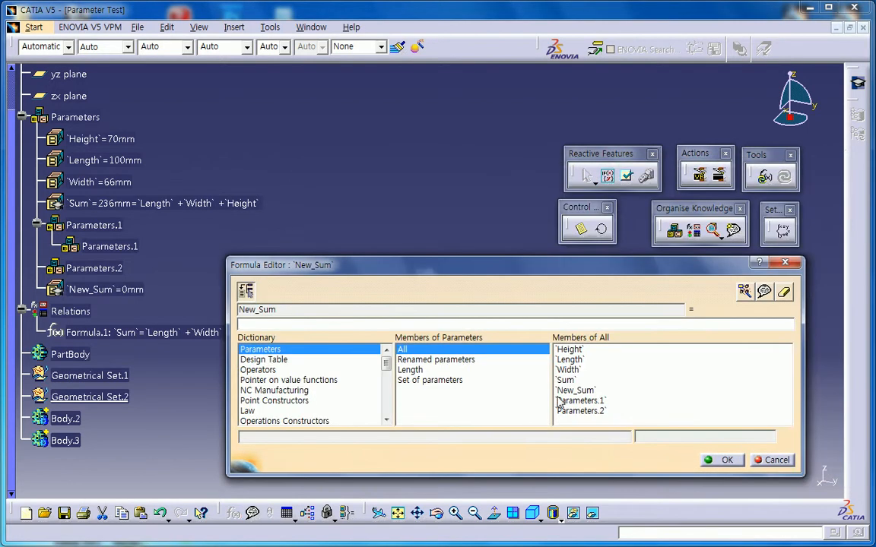
pyautogui.doubleClick(570, 350)
pyautogui.write('+')
pyautogui.doubleClick(570, 360)
pyautogui.write('+')
pyautogui.doubleClick(568, 370)
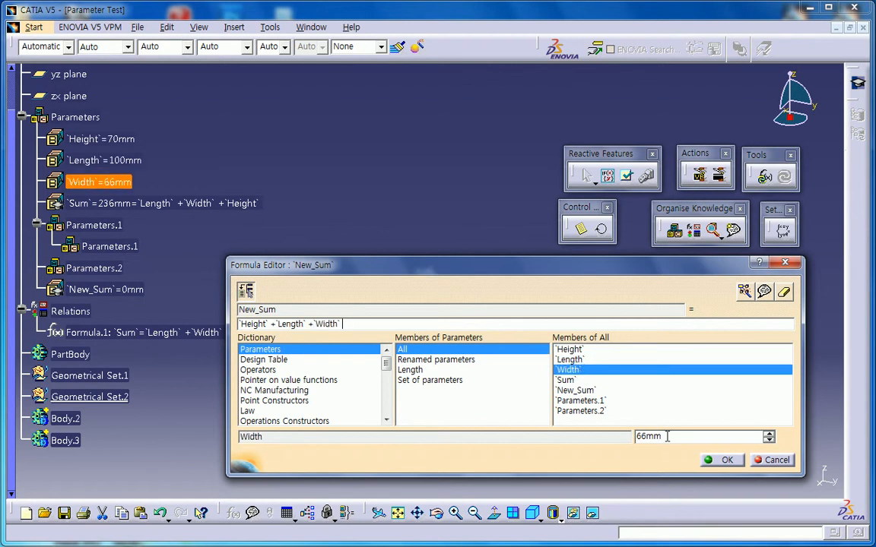
pyautogui.click(719, 460)
pyautogui.click(500, 318)
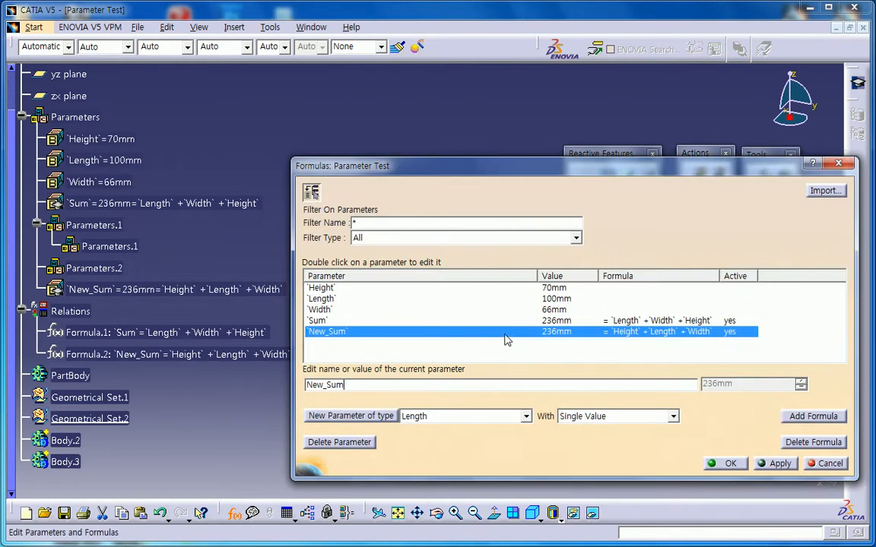
pyautogui.click(723, 463)
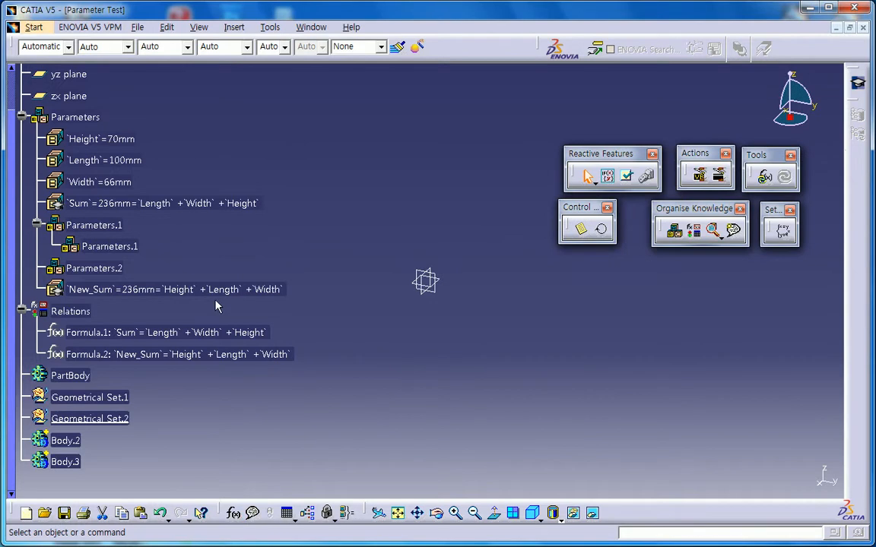
# Move New_Sum into the nested Parameters.1 set and back out to the main Parameters set.
pyautogui.click(173, 290)
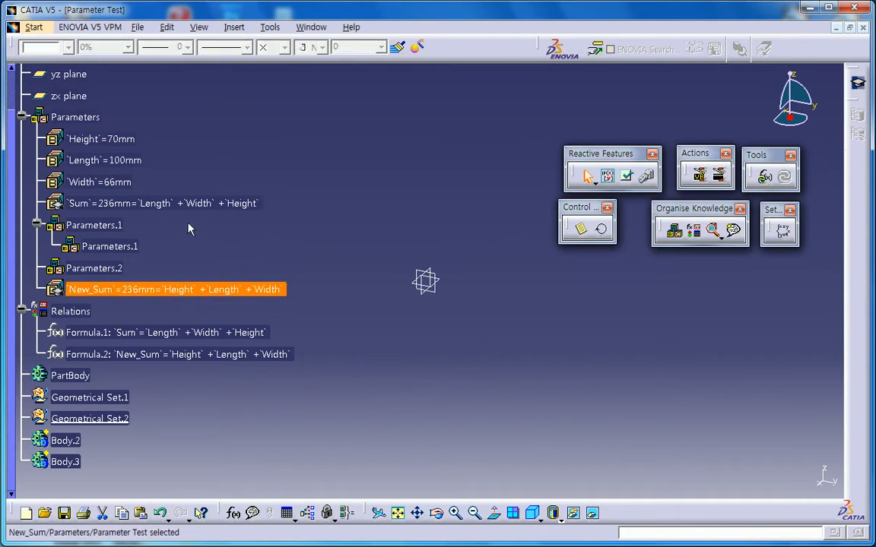
pyautogui.click(201, 206)
pyautogui.click(200, 289)
pyautogui.moveTo(136, 294); pyautogui.dragTo(107, 247)
pyautogui.click(36, 266)
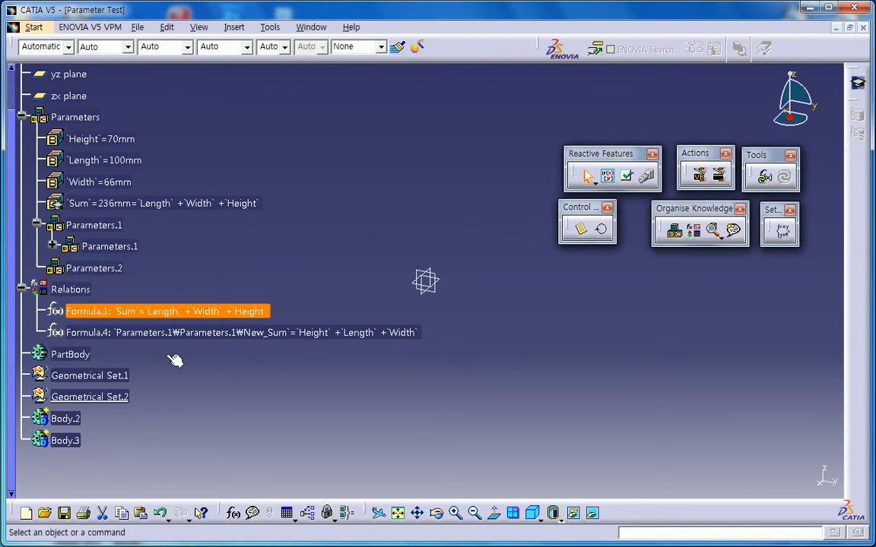
pyautogui.click(52, 246)
pyautogui.moveTo(123, 268); pyautogui.dragTo(74, 118)
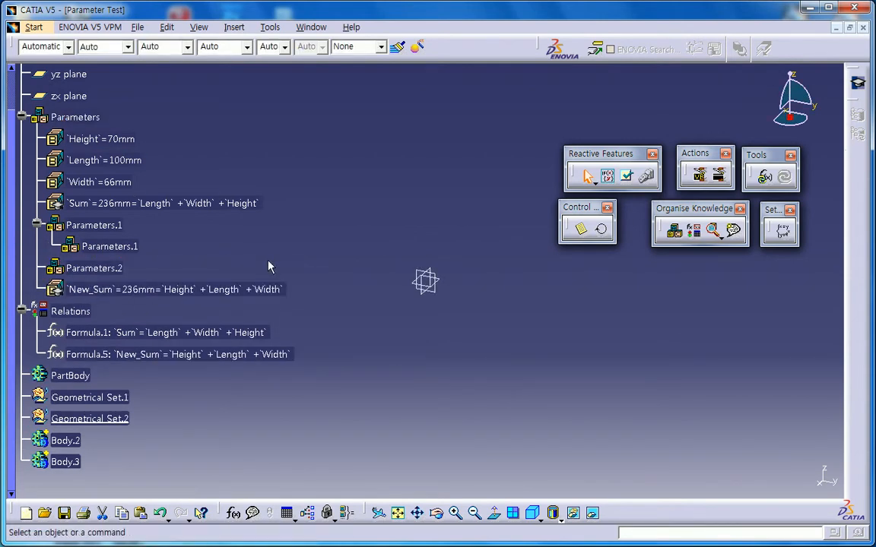
pyautogui.click(125, 184)
pyautogui.click(117, 162)
pyautogui.click(114, 141)
pyautogui.click(256, 178)
# Remove the formula from New_Sum so that it is a plain length parameter.
pyautogui.click(201, 291)
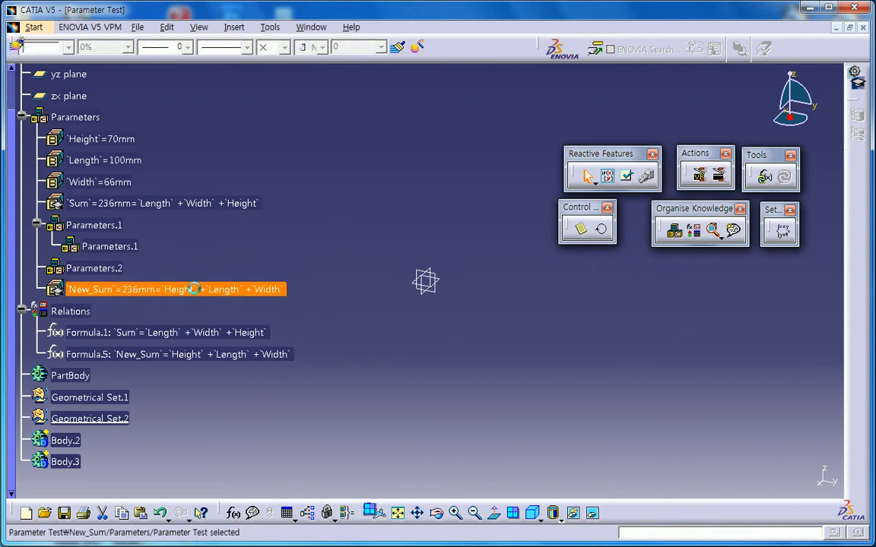
pyautogui.doubleClick(266, 295)
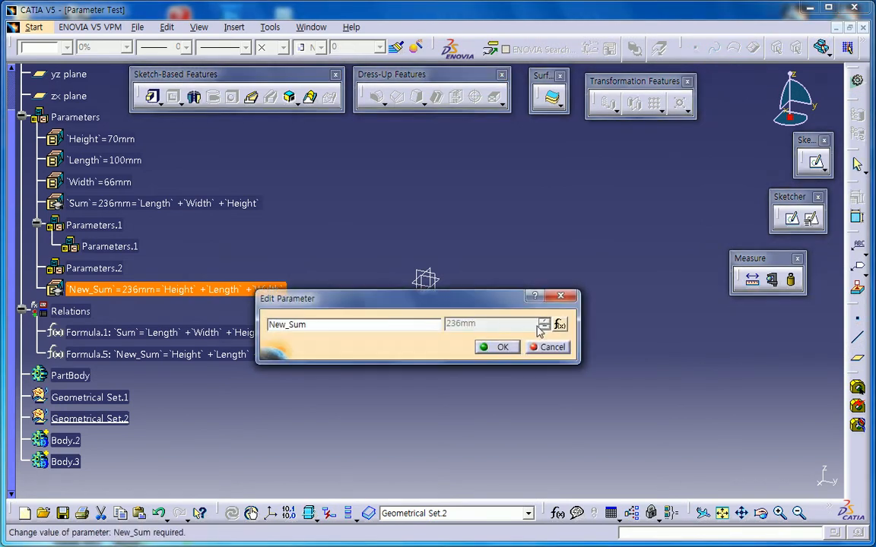
pyautogui.click(558, 323)
pyautogui.hotkey('ctrl', 'a')
pyautogui.press('Delete')
pyautogui.click(707, 460)
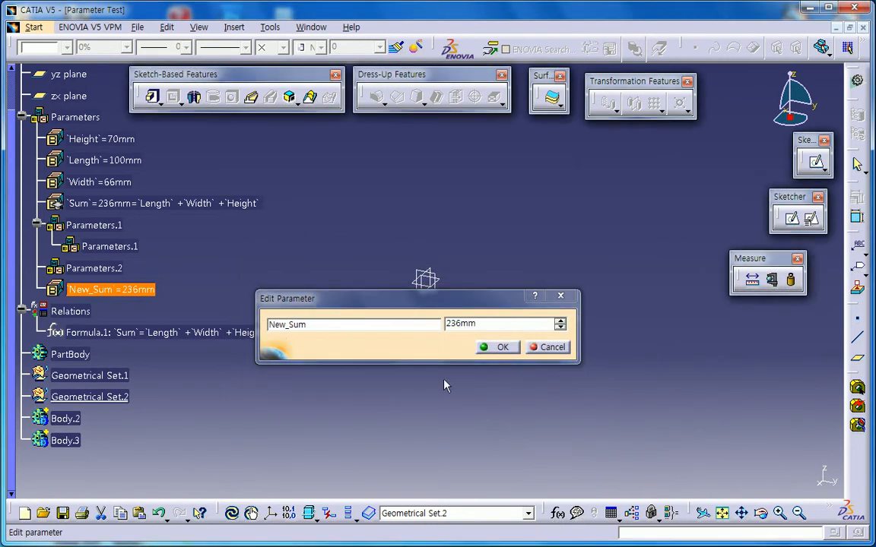
pyautogui.click(501, 347)
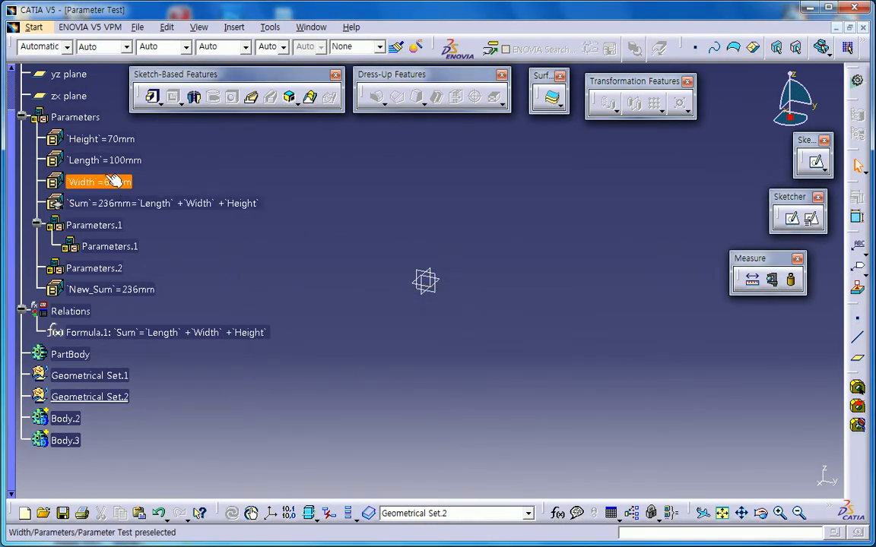
# Move Height into the nested Parameters.1 set and Length into Parameters.2, closing the knowledge reports.
pyautogui.moveTo(117, 142); pyautogui.dragTo(135, 248)
pyautogui.click(802, 471)
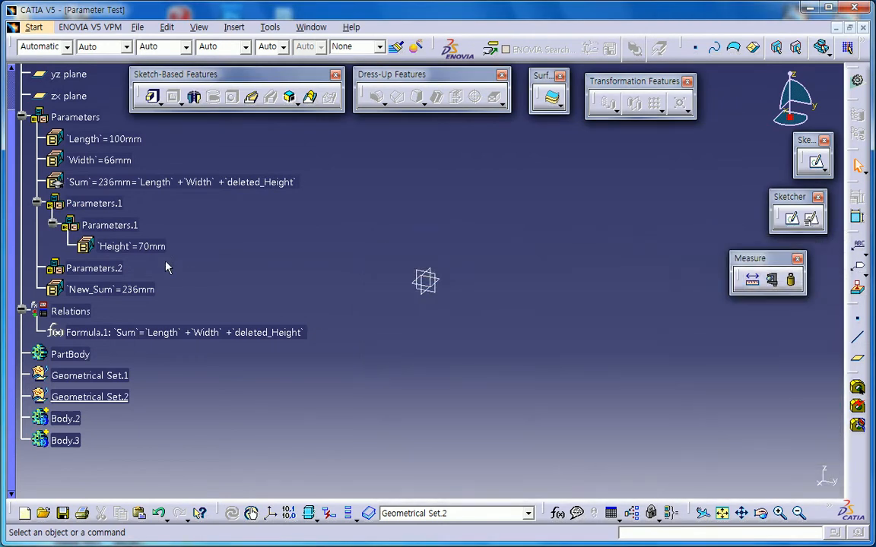
pyautogui.click(260, 183)
pyautogui.moveTo(133, 145); pyautogui.dragTo(114, 266)
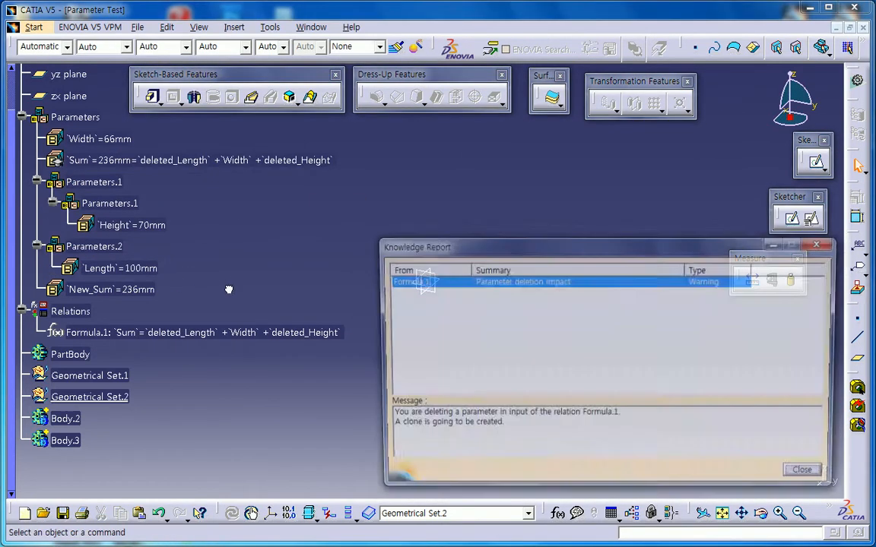
pyautogui.click(809, 475)
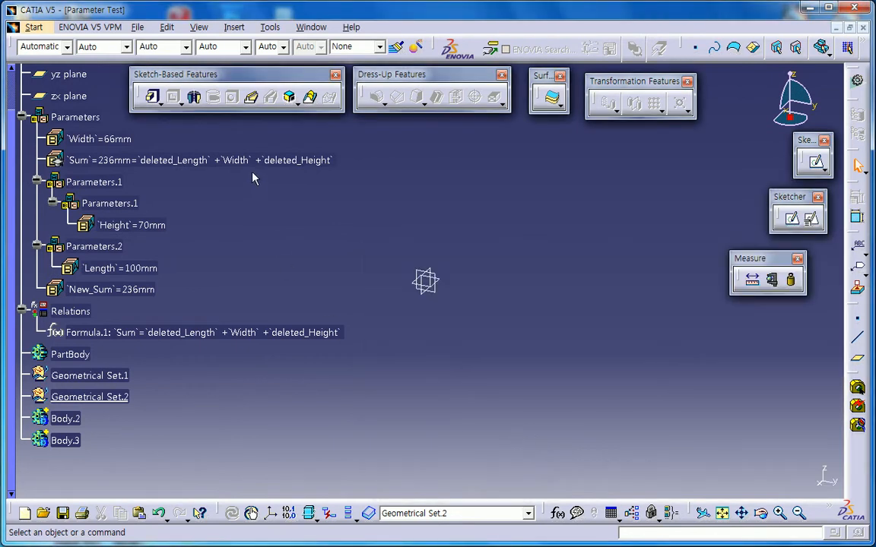
# Try a New_Sum formula that references Height in the nested Parameters.1 set, and cancel it.
pyautogui.doubleClick(146, 292)
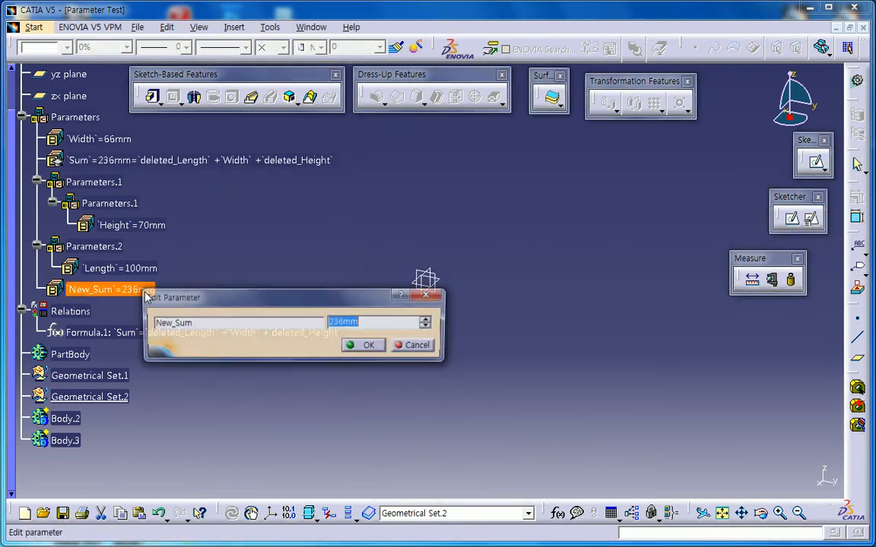
pyautogui.rightClick(411, 327)
pyautogui.click(450, 335)
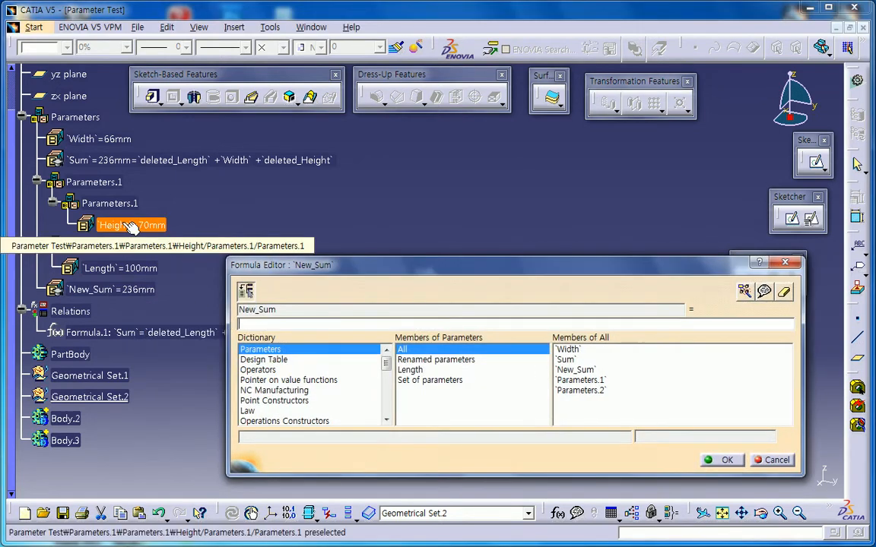
pyautogui.click(126, 226)
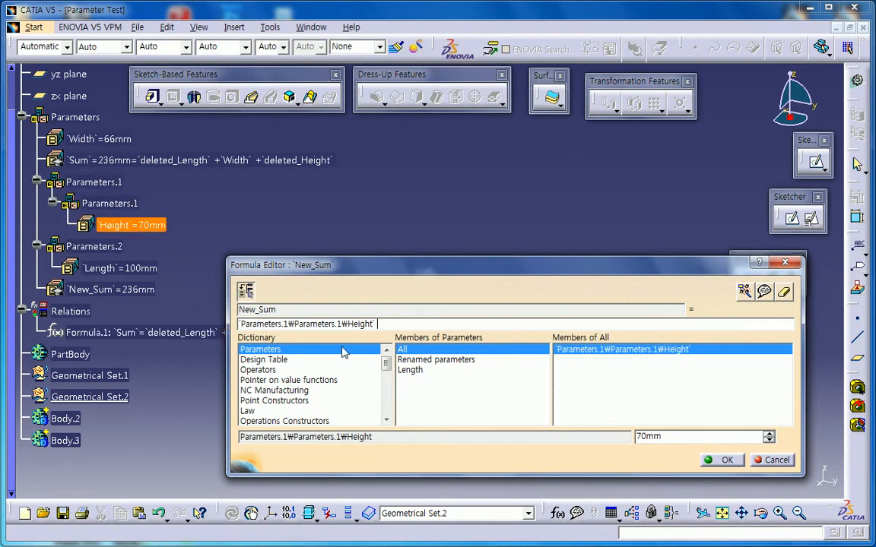
pyautogui.moveTo(375, 325); pyautogui.dragTo(242, 324)
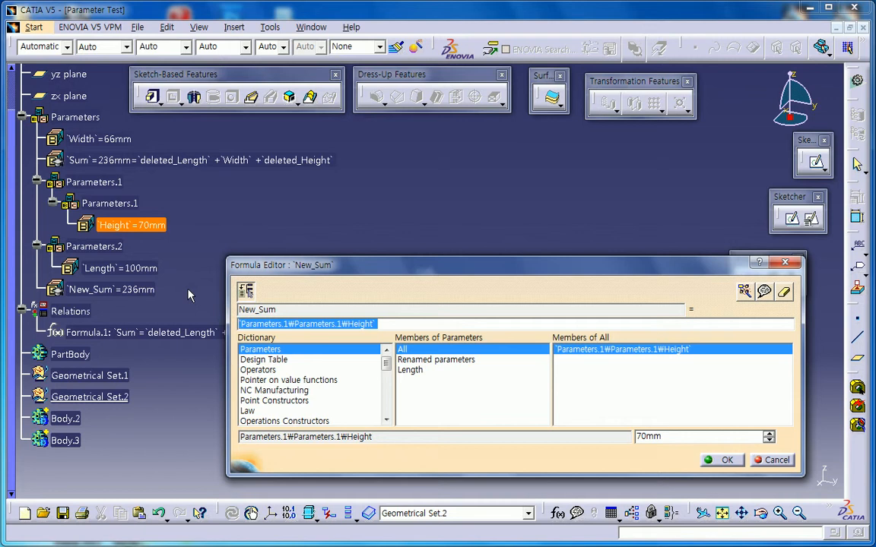
pyautogui.click(772, 461)
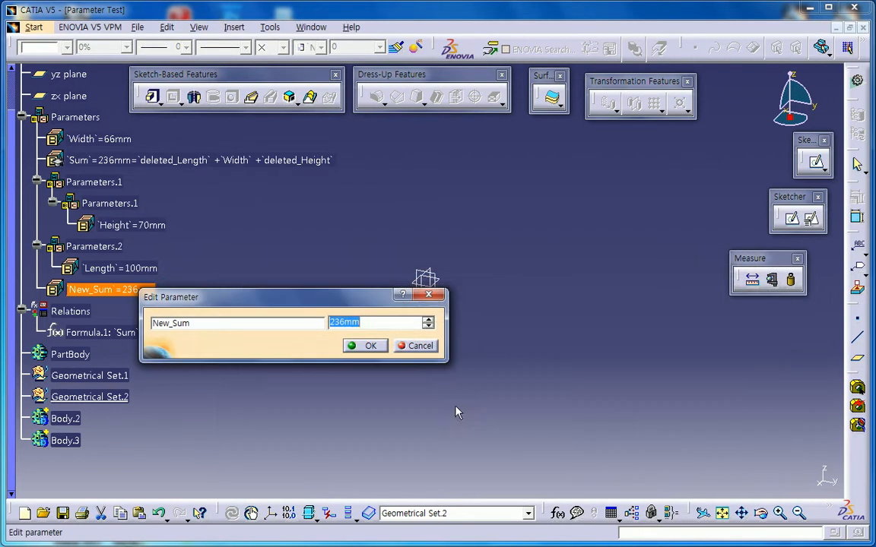
pyautogui.click(415, 343)
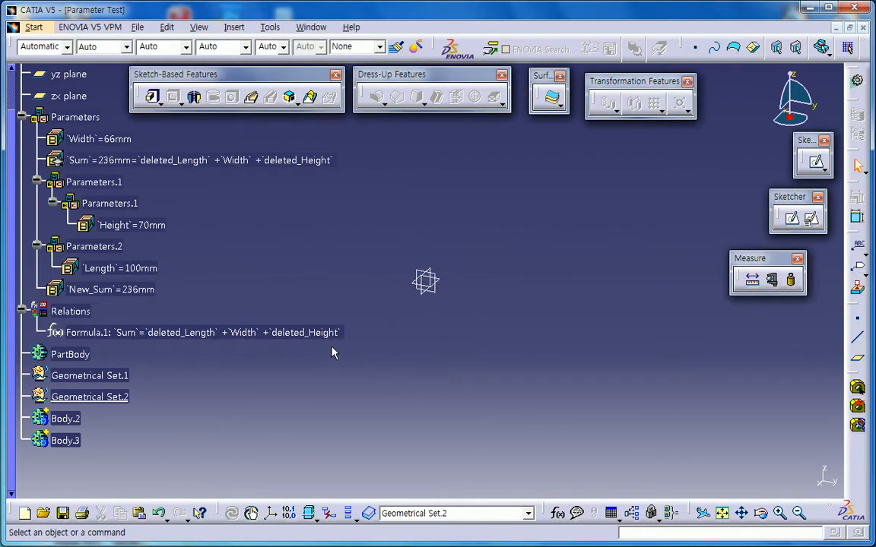
# Delete the Sum parameter and move Height and Length back directly under the main Parameters set.
pyautogui.click(251, 161)
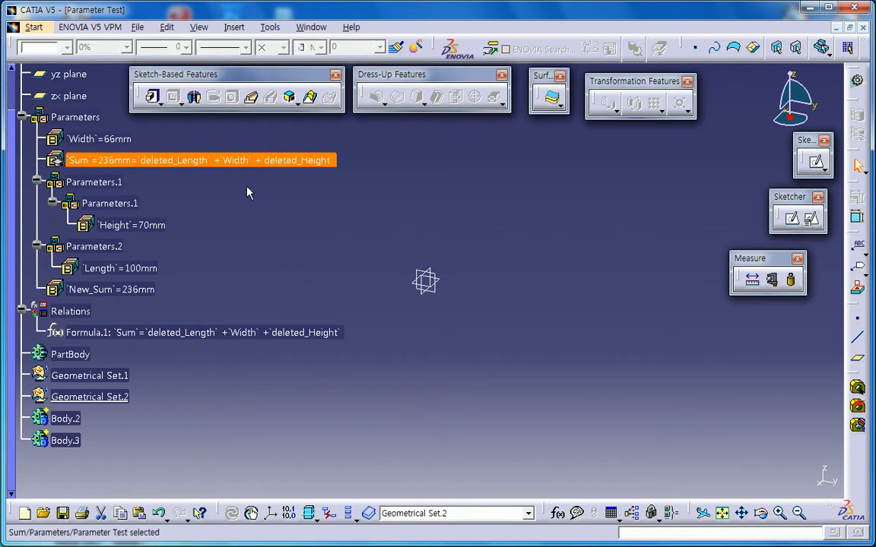
pyautogui.press('Delete')
pyautogui.moveTo(136, 203); pyautogui.dragTo(76, 117)
pyautogui.moveTo(118, 225); pyautogui.dragTo(101, 139)
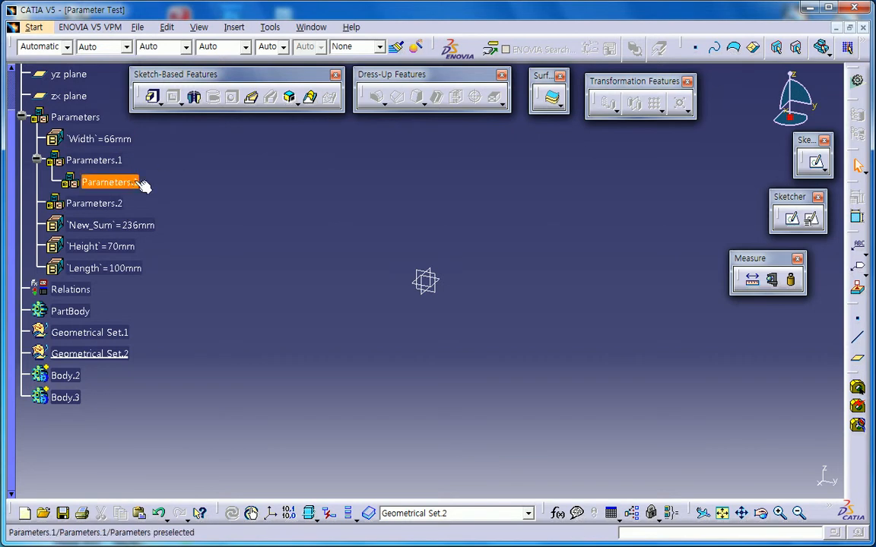
# Delete the empty nested parameter set inside Parameters.1.
pyautogui.click(136, 182)
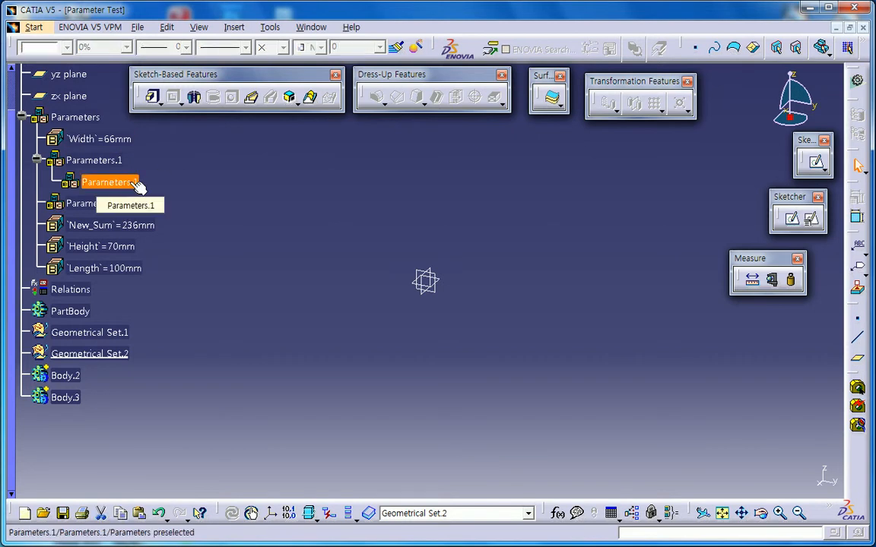
pyautogui.press('Delete')
pyautogui.click(118, 182)
pyautogui.click(160, 190)
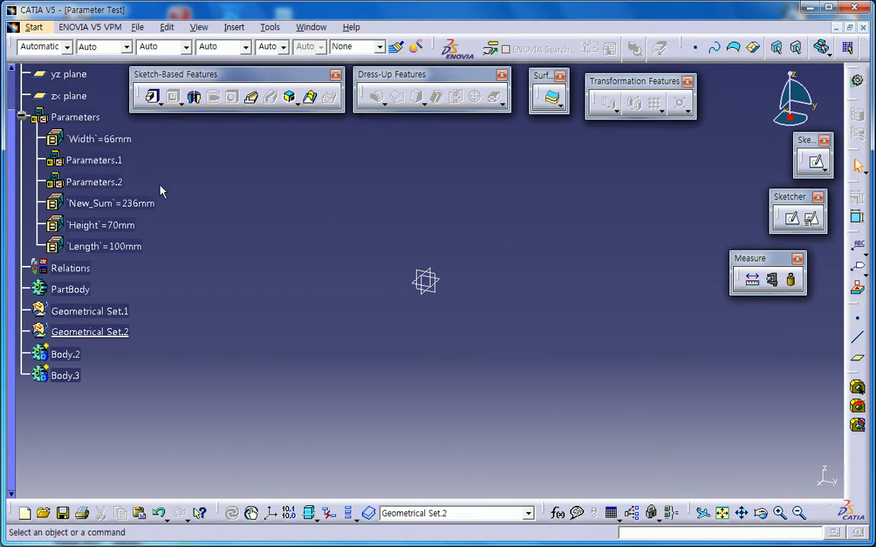
# Give New_Sum the formula Length + Height + Width and have the relation updated with the global Update.
pyautogui.doubleClick(152, 206)
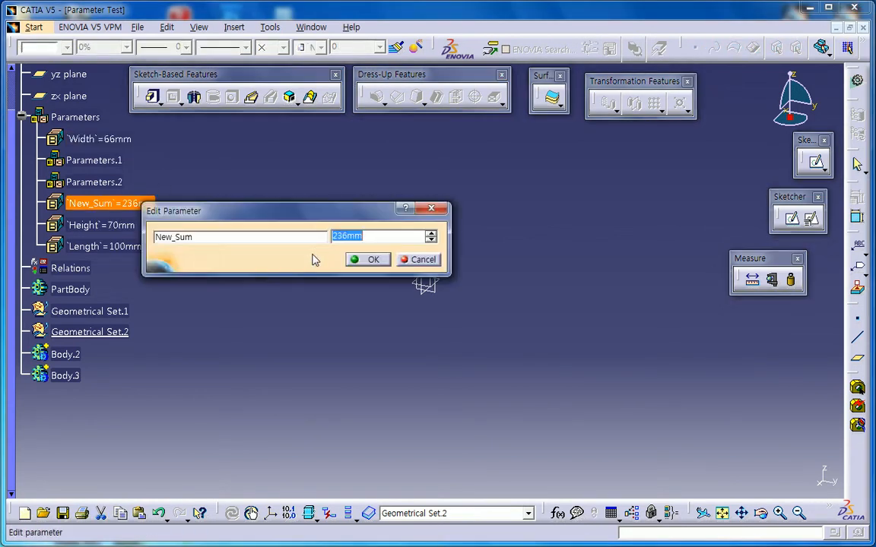
pyautogui.rightClick(383, 240)
pyautogui.click(404, 252)
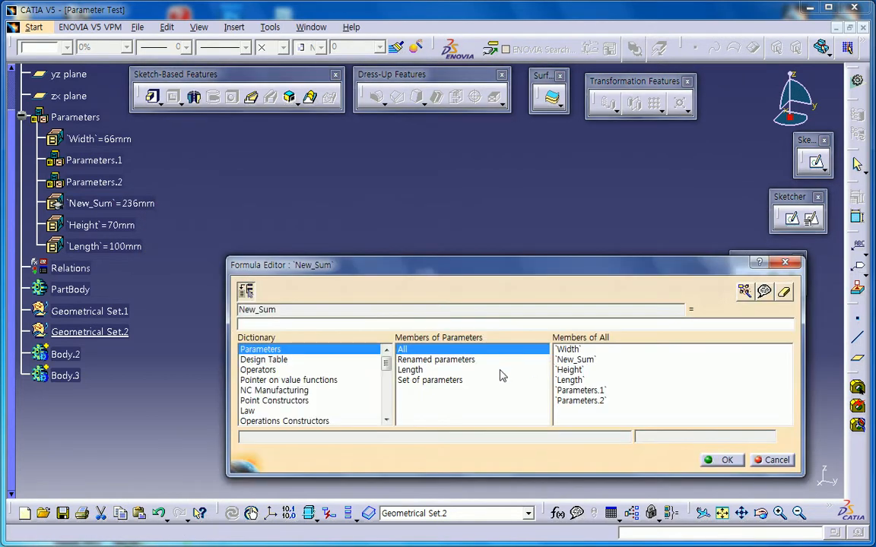
pyautogui.doubleClick(584, 379)
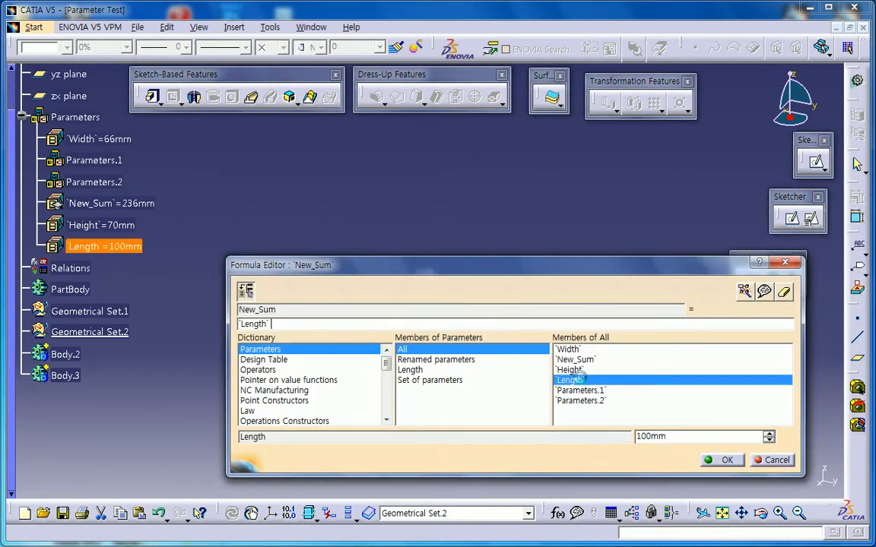
pyautogui.doubleClick(570, 369)
pyautogui.write('+ `Height` +')
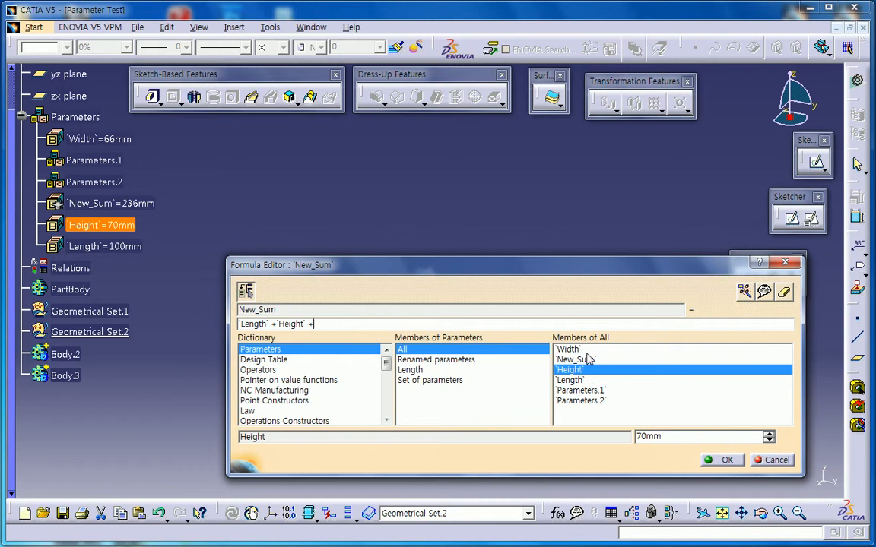
pyautogui.doubleClick(582, 349)
pyautogui.click(726, 461)
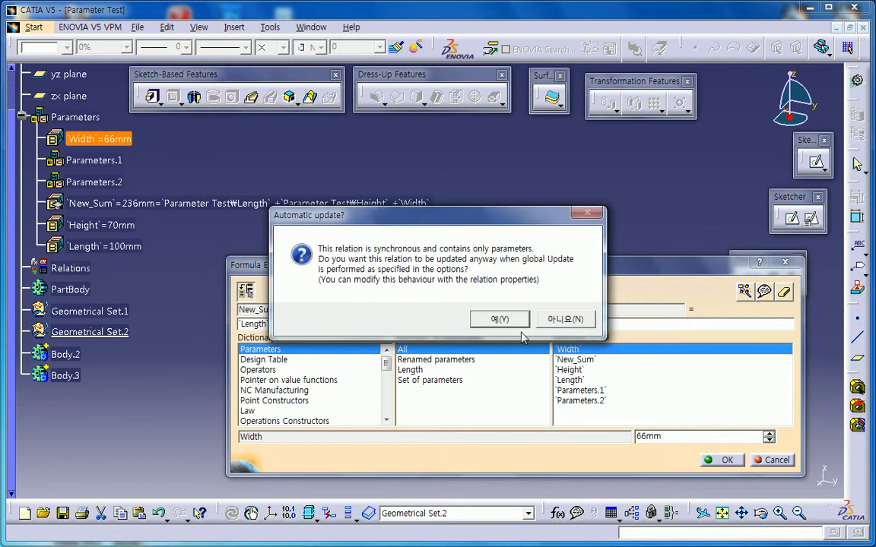
pyautogui.click(498, 316)
pyautogui.click(372, 260)
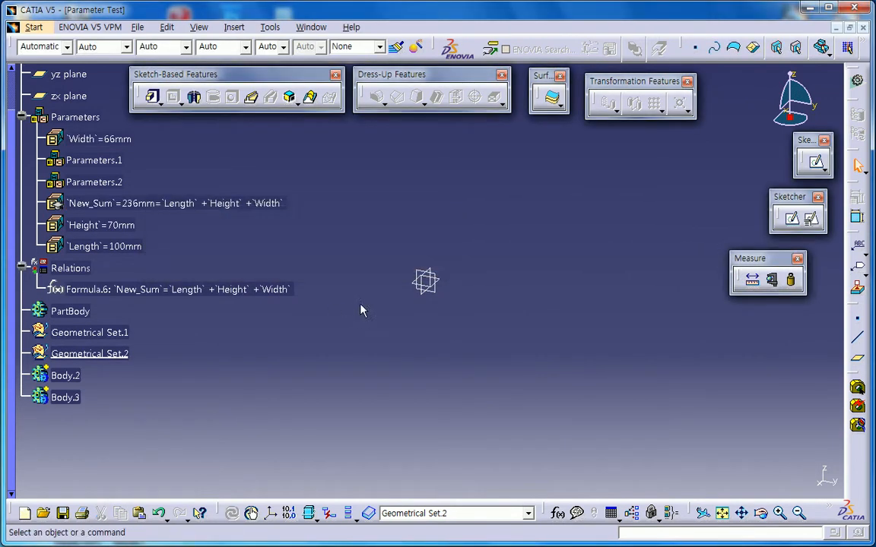
pyautogui.click(112, 141)
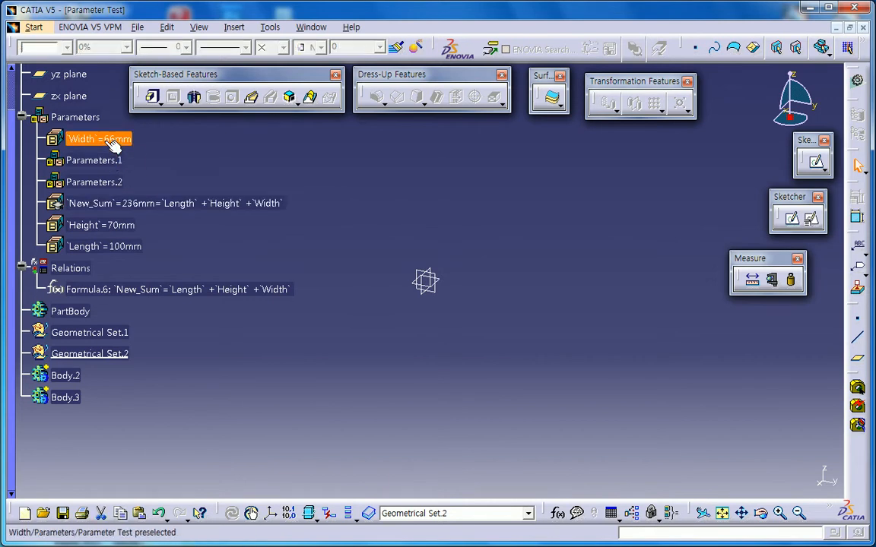
pyautogui.click(220, 256)
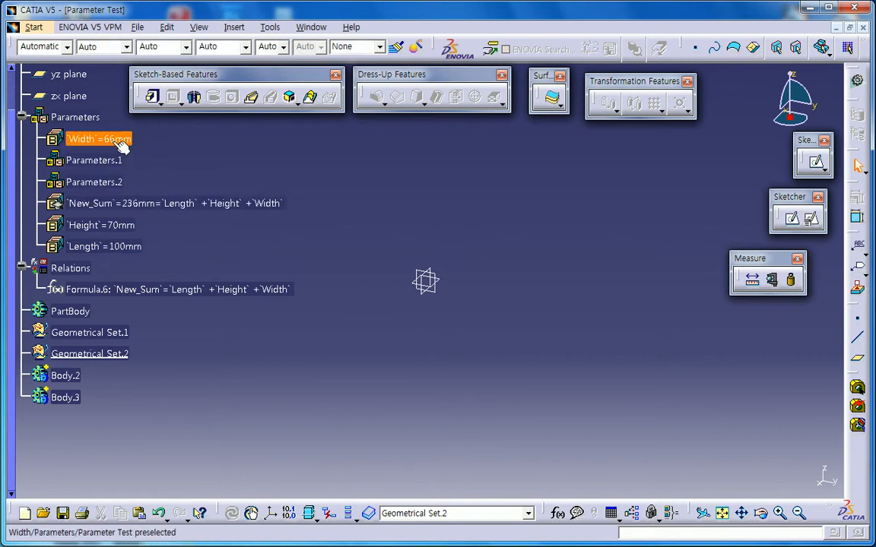
# Reorder the Width parameter into the Parameters.1 set.
pyautogui.rightClick(128, 140)
pyautogui.moveTo(228, 411)
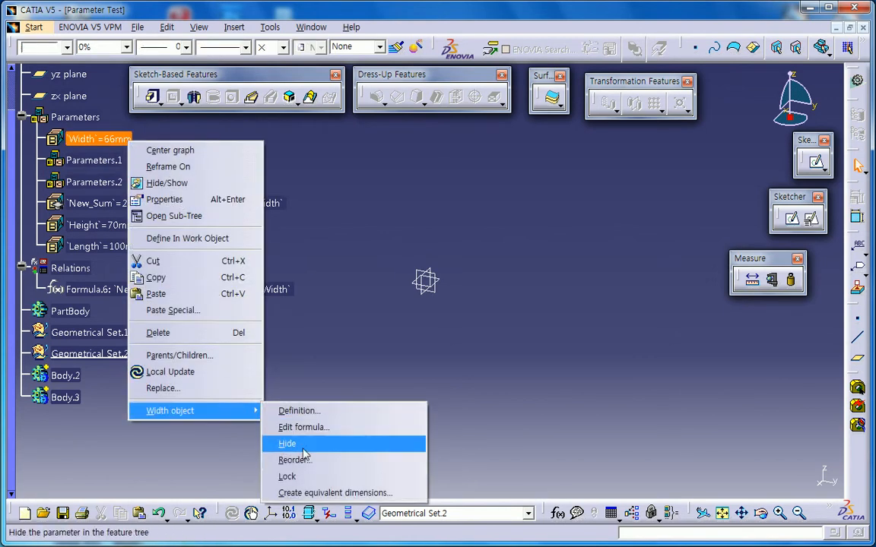
pyautogui.click(300, 460)
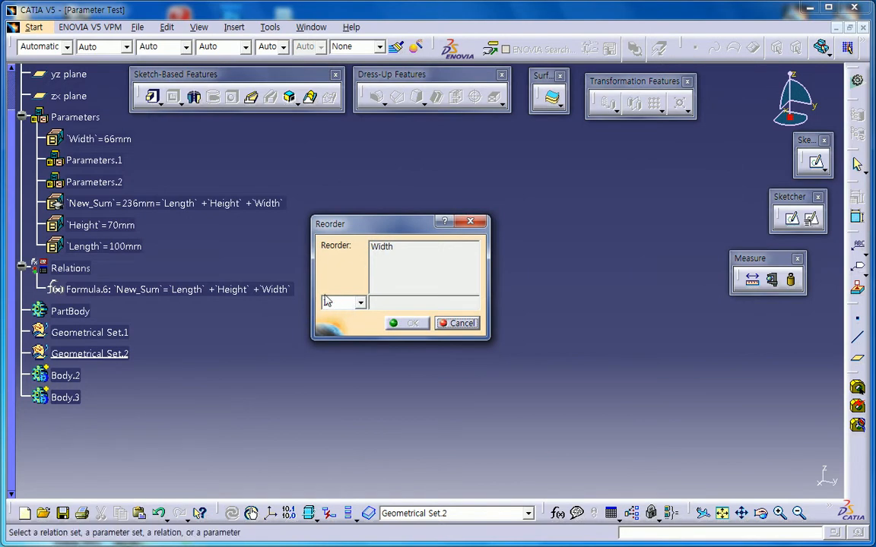
pyautogui.click(110, 163)
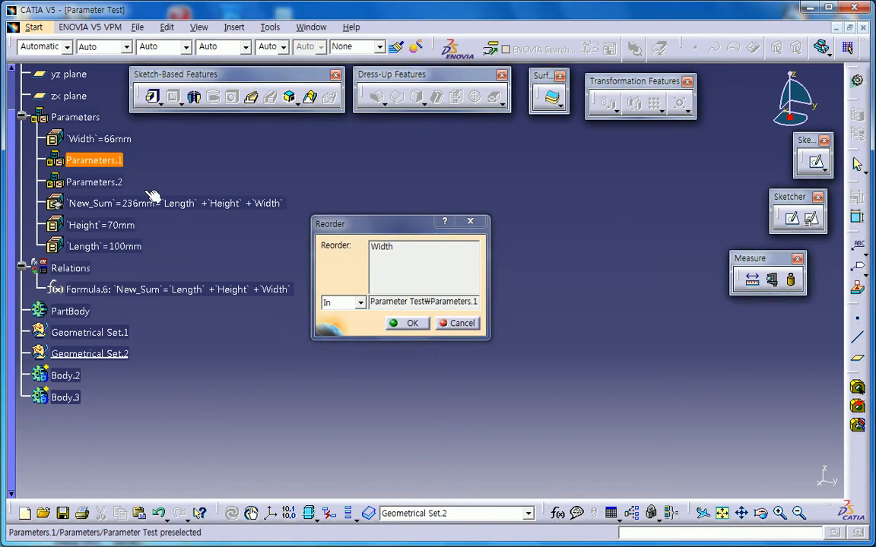
pyautogui.click(413, 326)
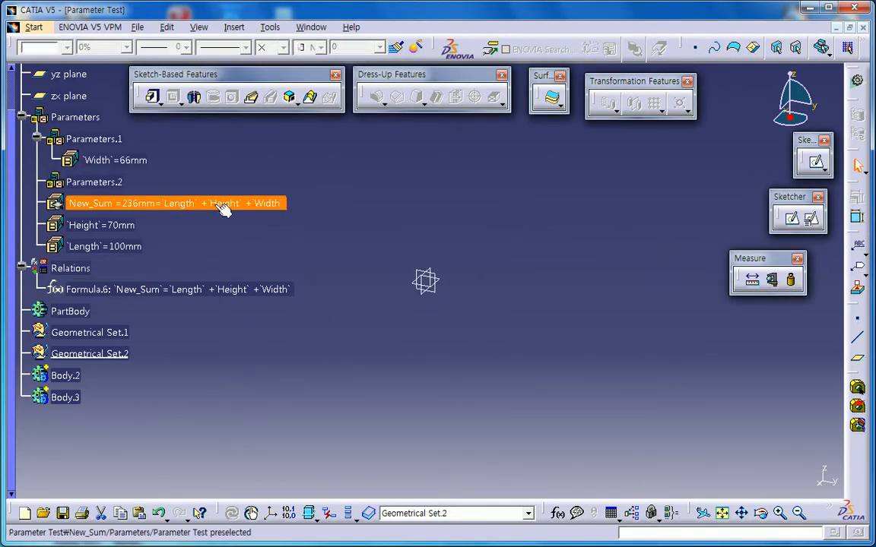
pyautogui.click(221, 235)
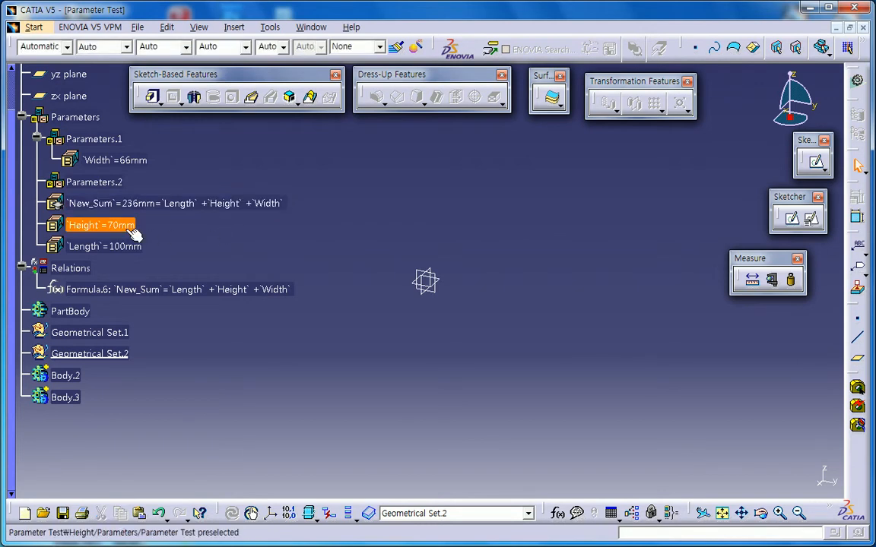
# Reorder the Height parameter into the Parameters.2 set.
pyautogui.rightClick(135, 234)
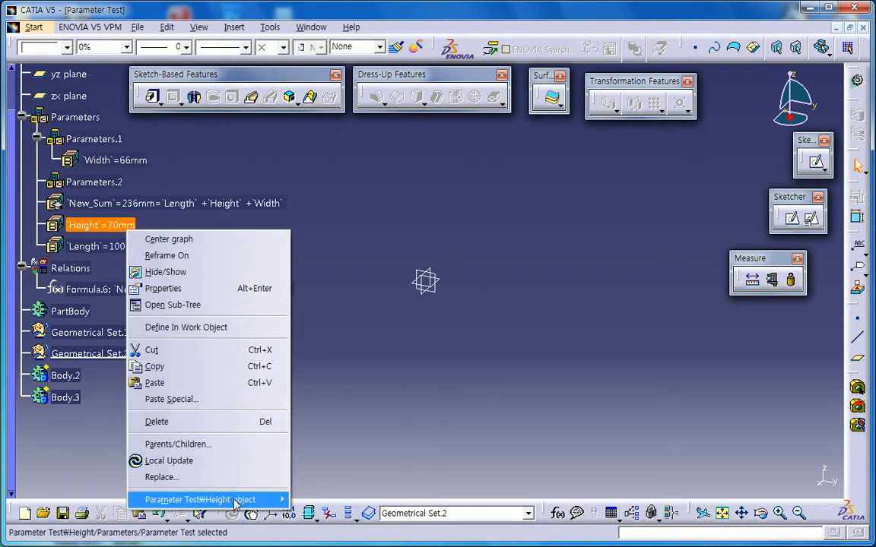
pyautogui.moveTo(251, 499)
pyautogui.click(310, 544)
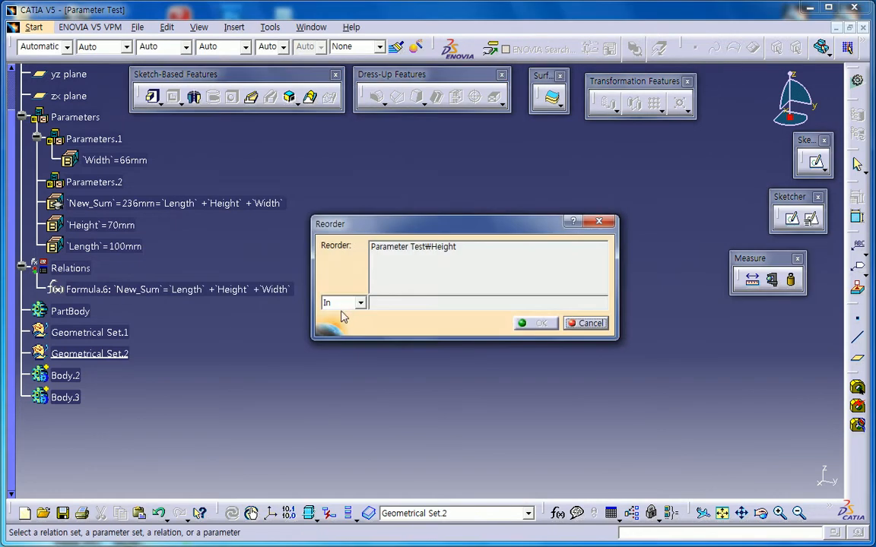
pyautogui.click(93, 182)
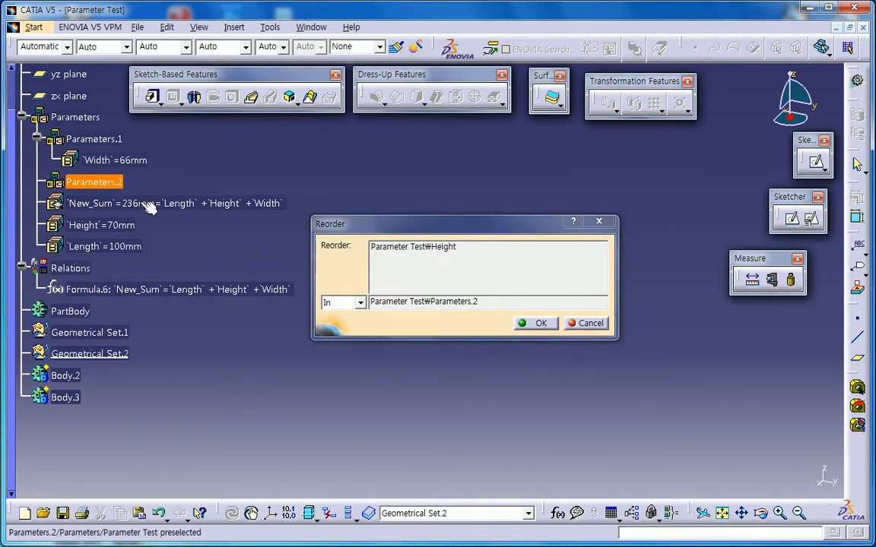
pyautogui.click(539, 324)
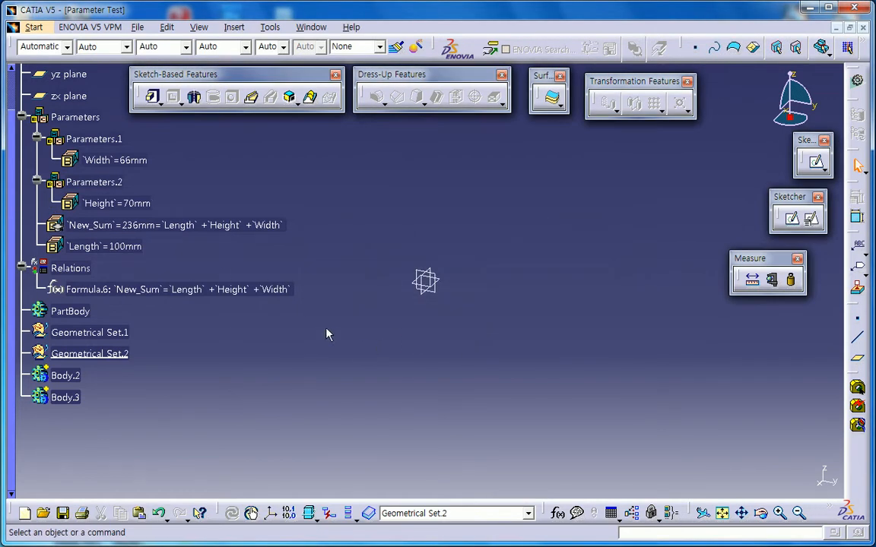
# Examine New_Sum's formula in the Formula Editor to see how it references the moved parameters, and leave it without changes.
pyautogui.click(221, 227)
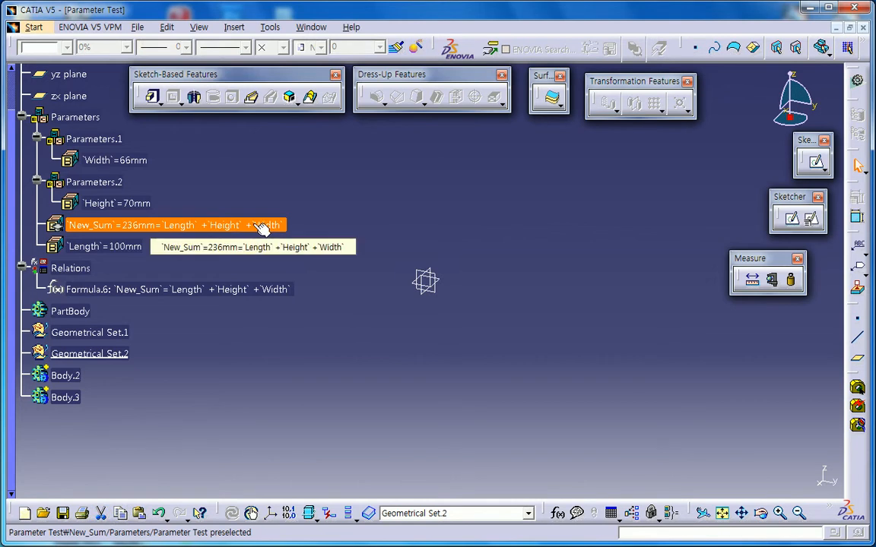
pyautogui.doubleClick(262, 228)
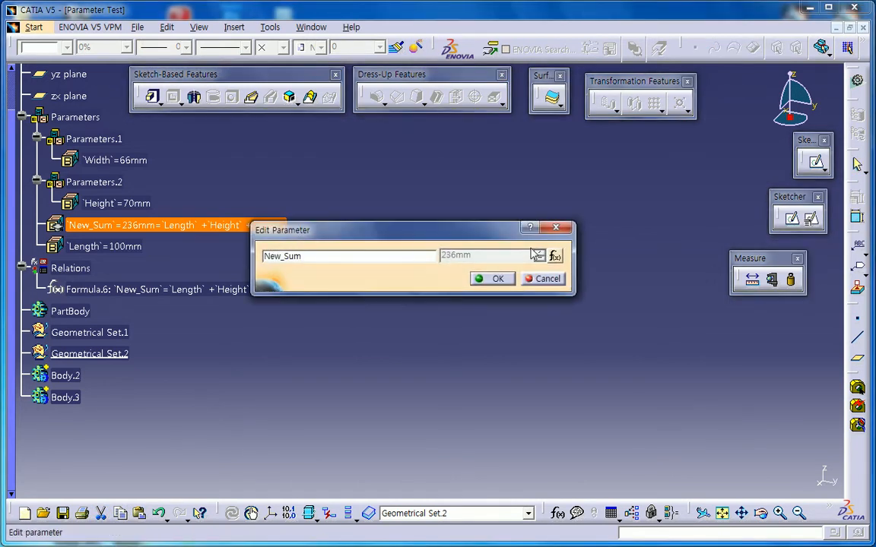
pyautogui.click(553, 255)
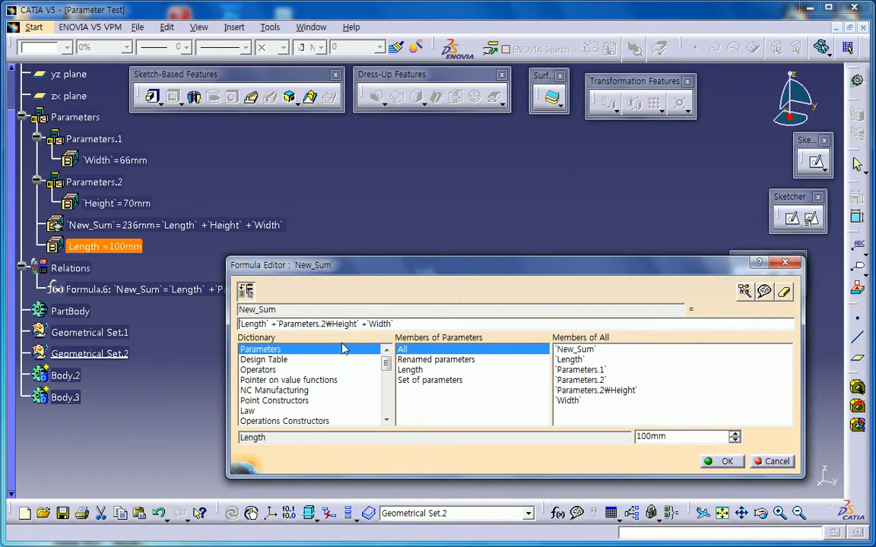
pyautogui.click(769, 462)
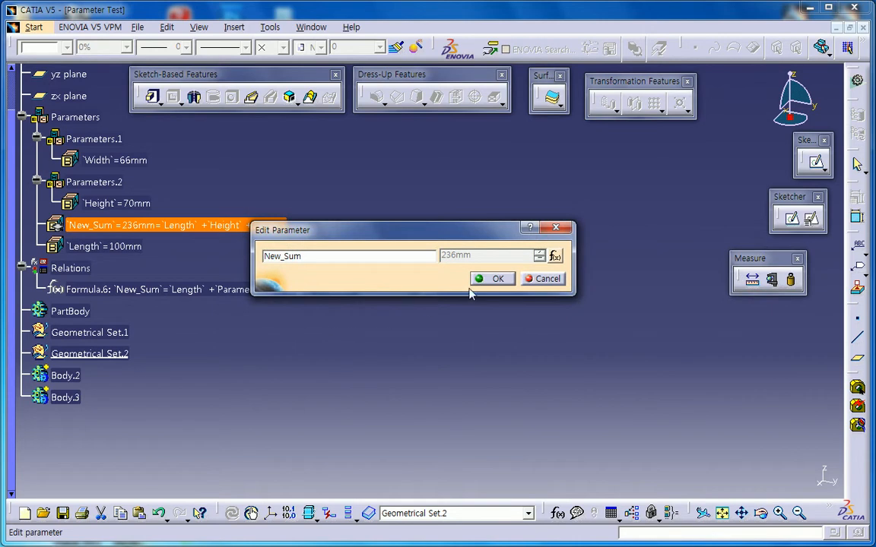
pyautogui.click(540, 278)
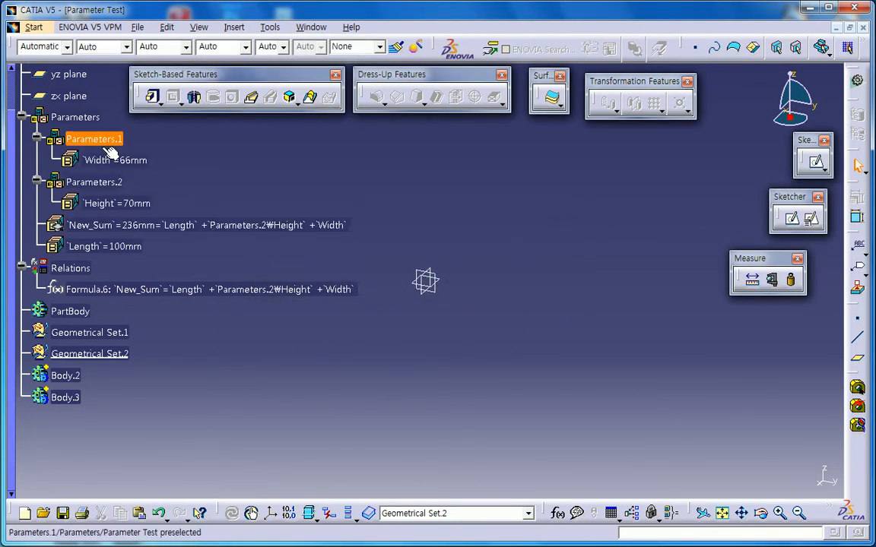
# Move Height from Parameters.2 back directly under the main Parameters set and dismiss the knowledge report.
pyautogui.click(107, 181)
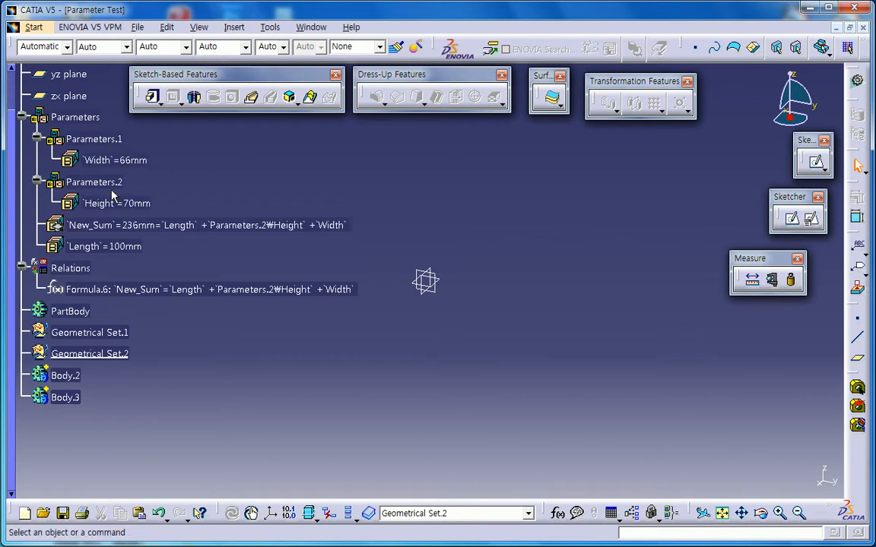
pyautogui.moveTo(114, 199); pyautogui.dragTo(80, 118)
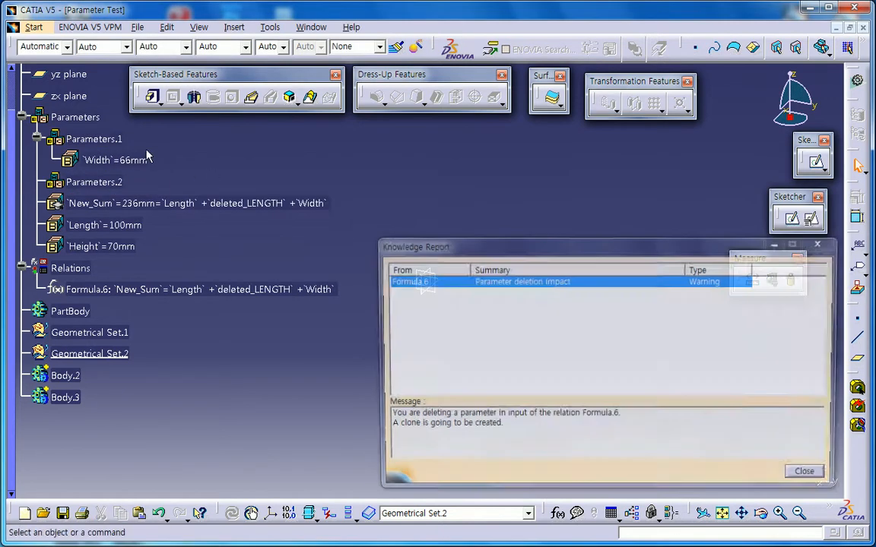
pyautogui.click(799, 467)
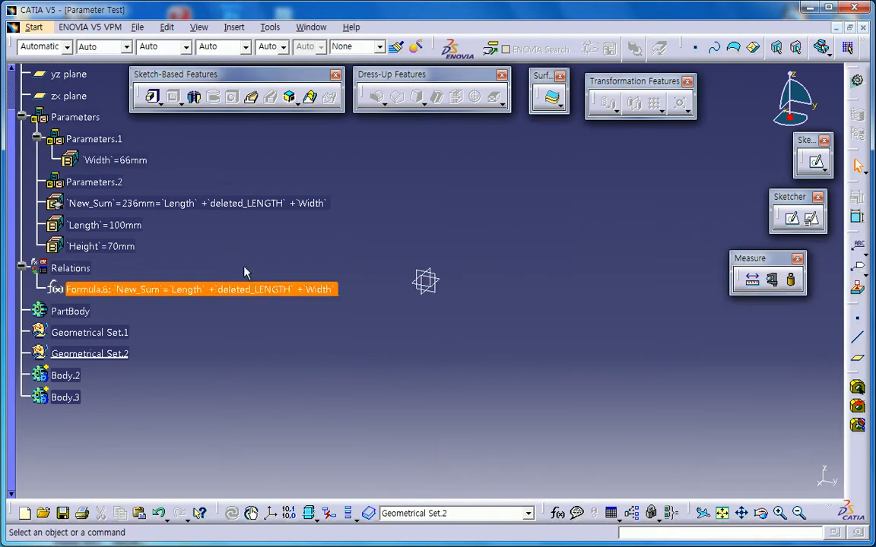
# Delete the New_Sum parameter and the empty Parameters.2 set.
pyautogui.click(220, 203)
pyautogui.press('Delete')
pyautogui.click(114, 182)
pyautogui.press('Delete')
# Move Width back directly under the main Parameters set and delete the emptied Parameters.1 set.
pyautogui.moveTo(123, 158); pyautogui.dragTo(80, 121)
pyautogui.click(94, 139)
pyautogui.press('Delete')
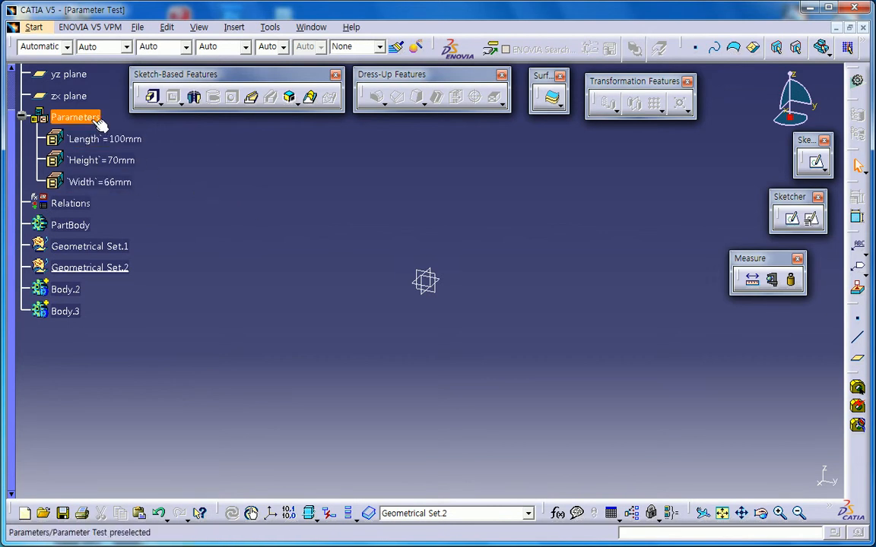
# Reorder the Length parameter with the After option so that it follows Width in the Parameters set.
pyautogui.rightClick(133, 144)
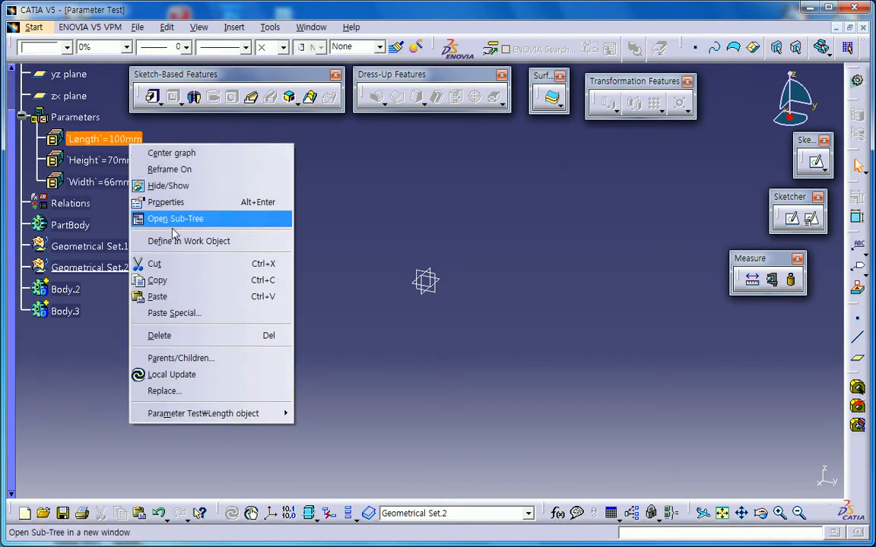
pyautogui.moveTo(219, 414)
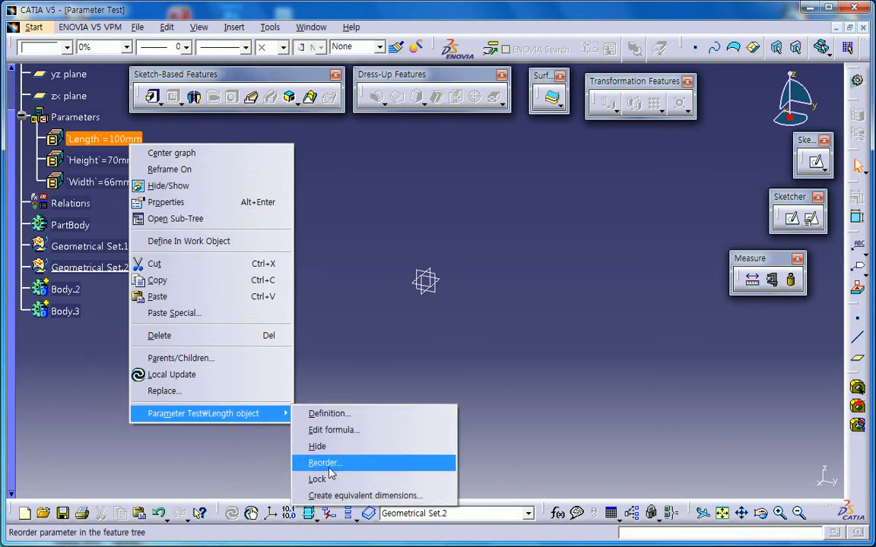
pyautogui.click(331, 465)
pyautogui.click(380, 303)
pyautogui.click(120, 178)
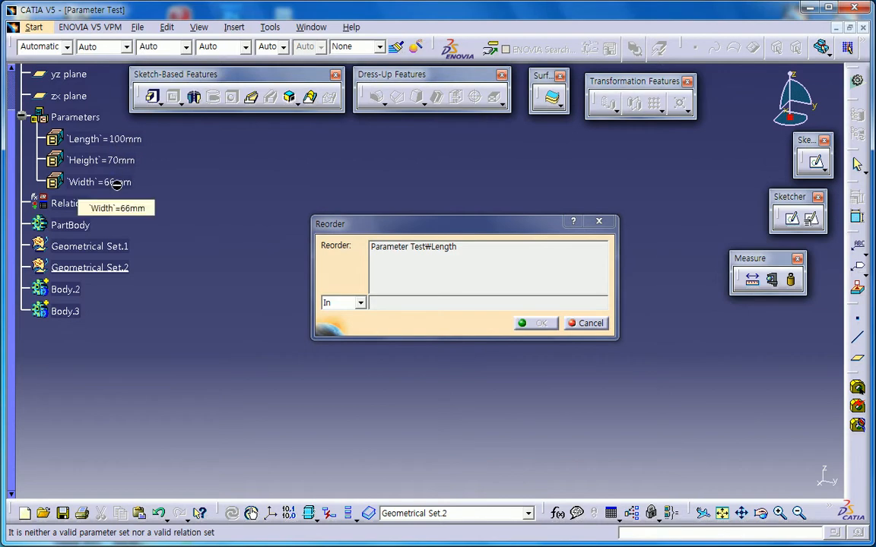
pyautogui.click(360, 302)
pyautogui.click(335, 327)
pyautogui.click(390, 304)
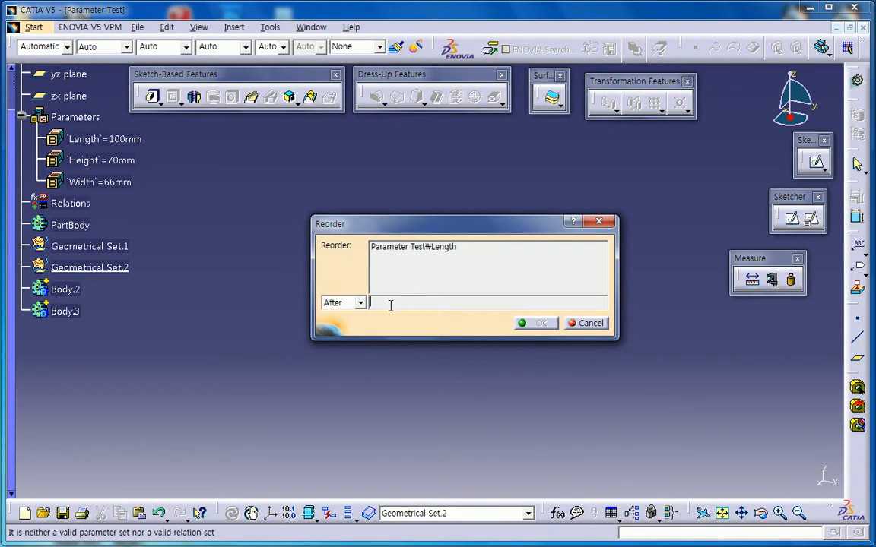
pyautogui.click(114, 183)
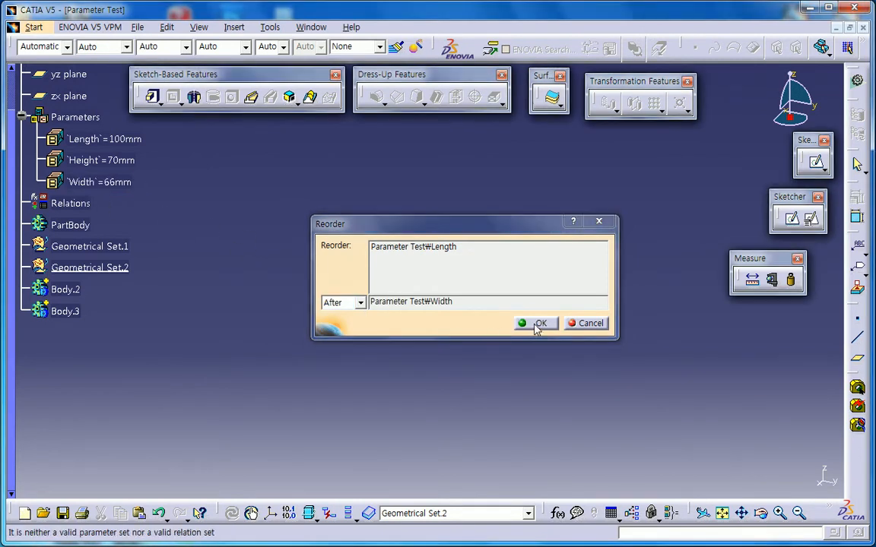
pyautogui.click(537, 324)
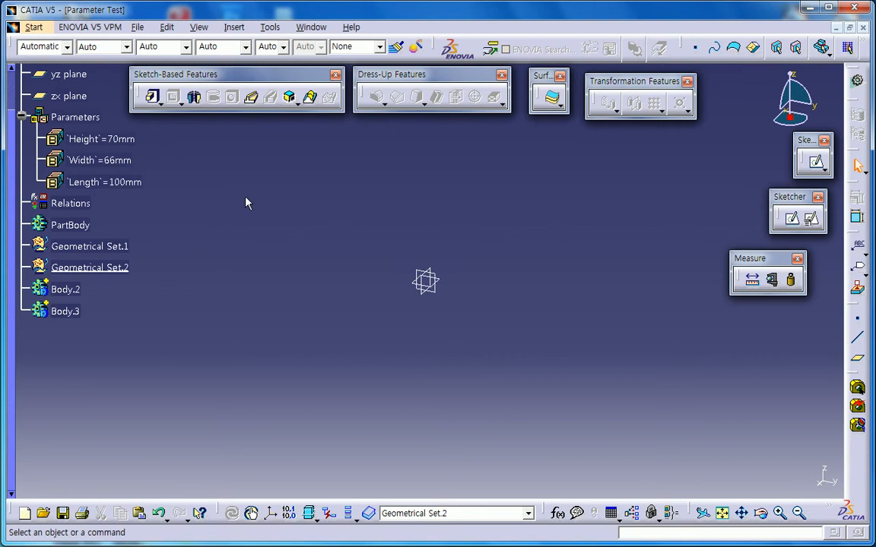
pyautogui.scroll(2, 245, 198)
pyautogui.scroll(-1, 253, 216)
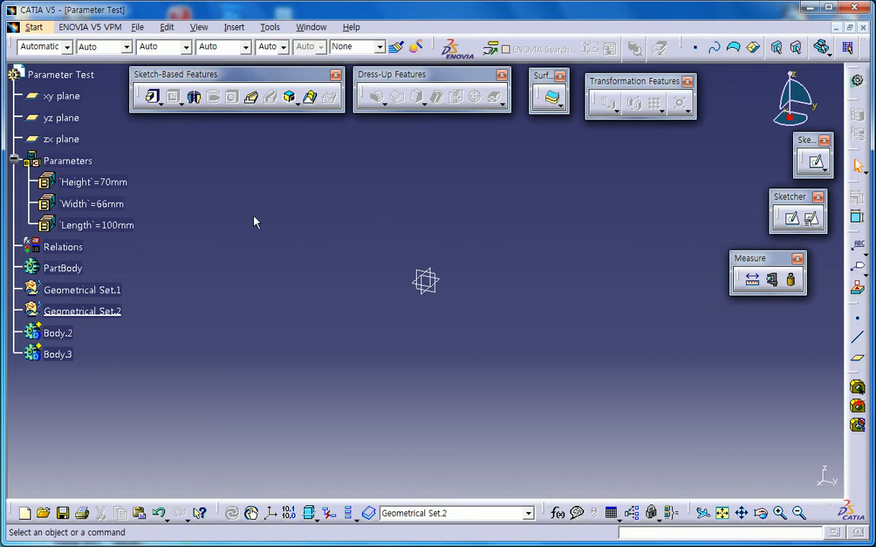
pyautogui.click(85, 161)
pyautogui.click(285, 249)
pyautogui.scroll(-2, 286, 255)
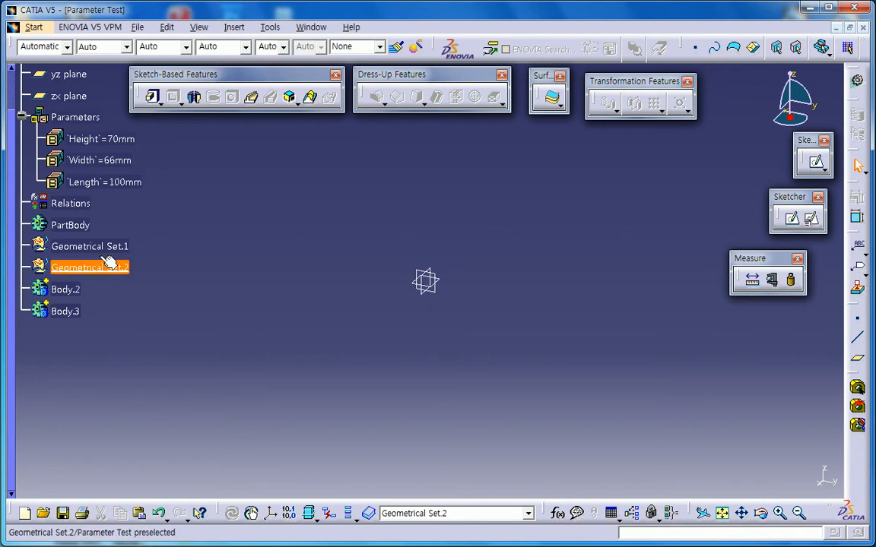
pyautogui.rightClick(122, 253)
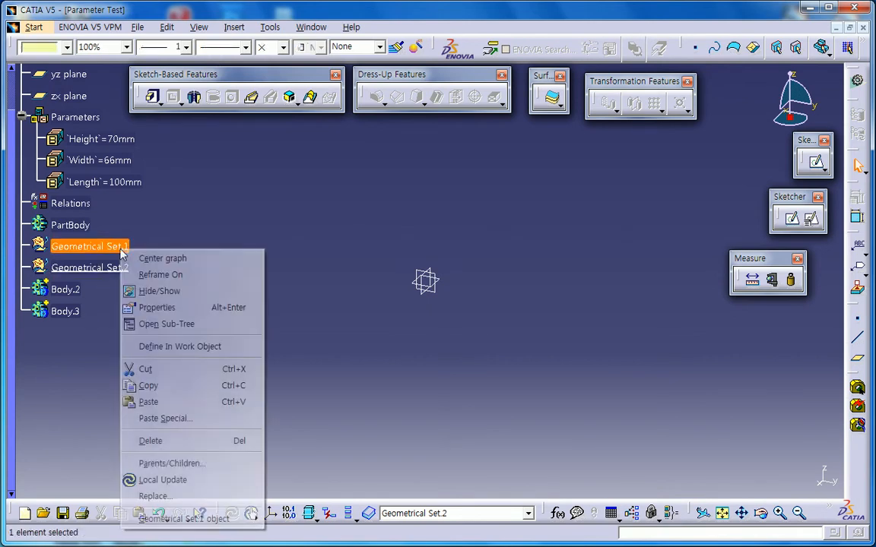
pyautogui.moveTo(212, 518)
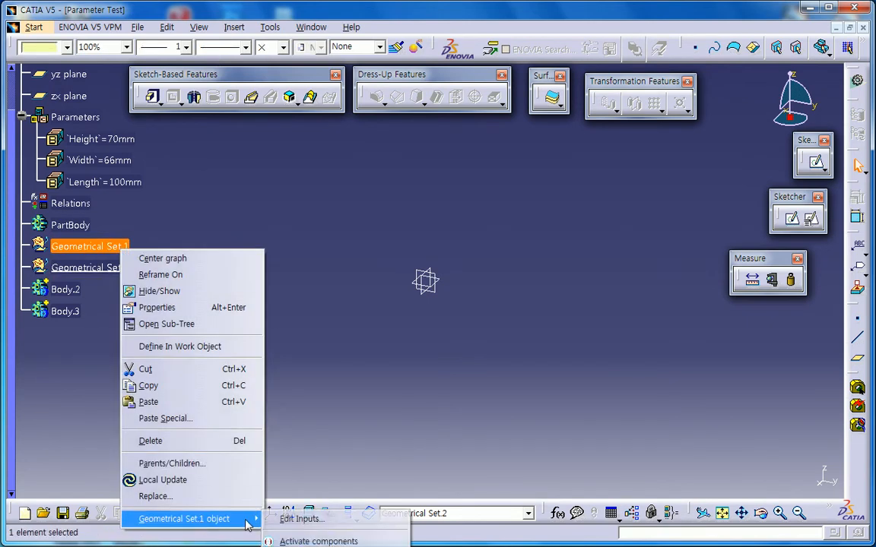
pyautogui.click(339, 405)
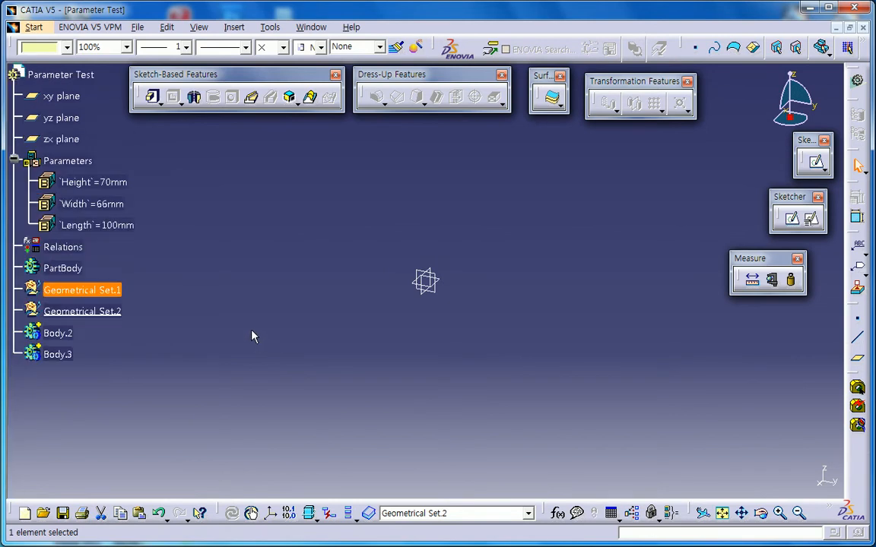
pyautogui.click(255, 338)
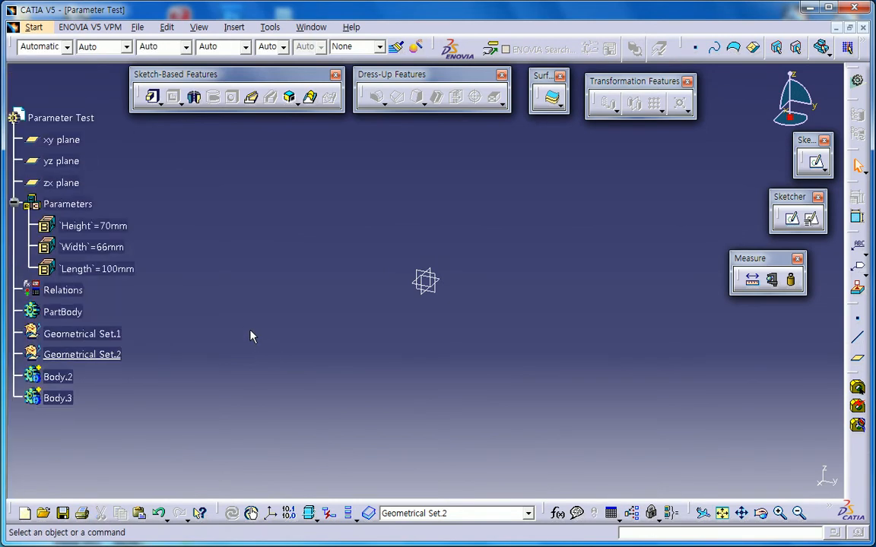